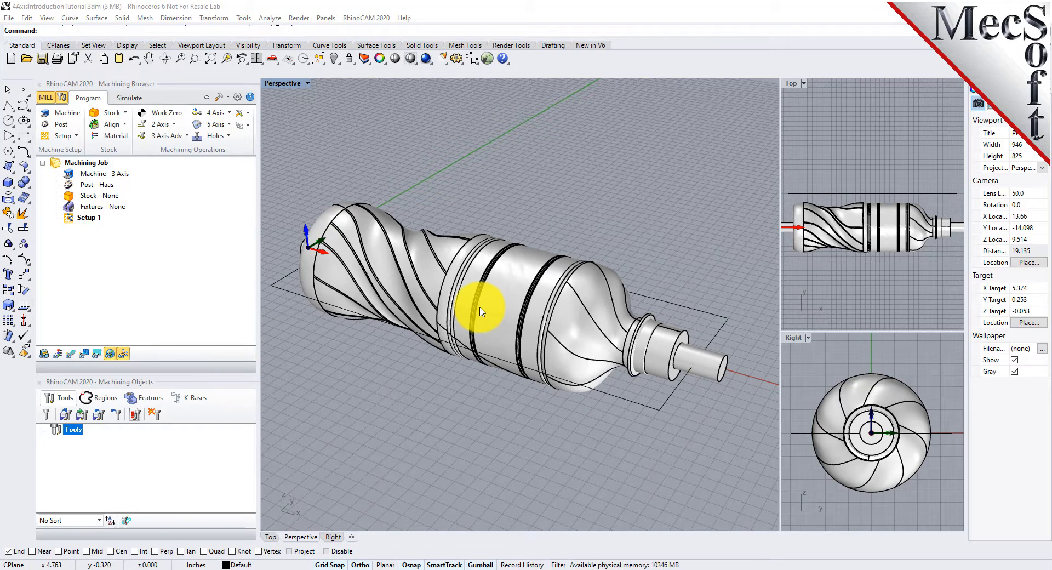
Step: Define the machine as 4 Axis with the Table configuration and no rotary axis angle limit
{"action": "left_click", "coordinate": [69, 119]}
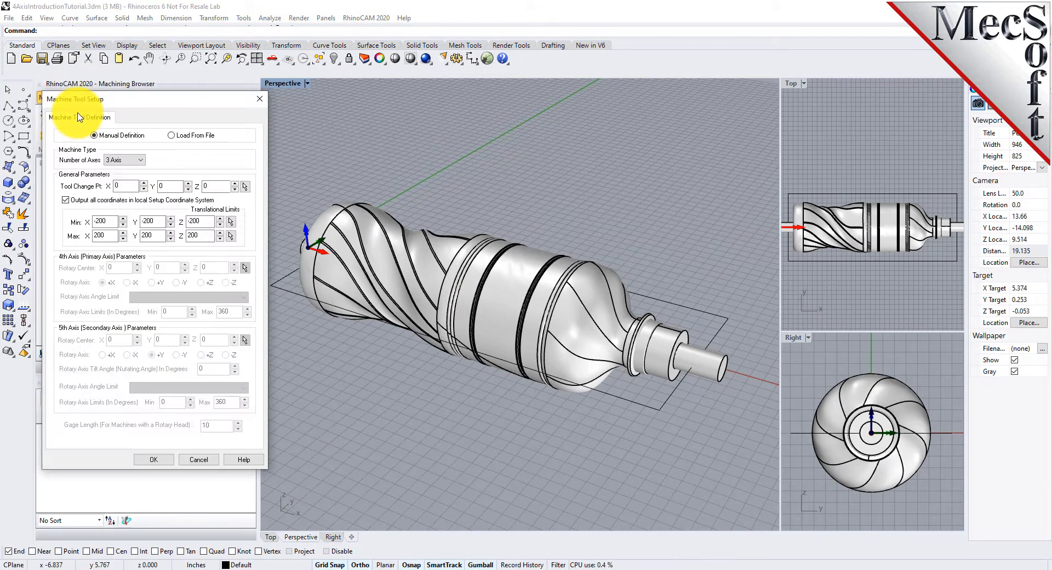
{"action": "left_click", "coordinate": [129, 160]}
{"action": "left_click", "coordinate": [131, 177]}
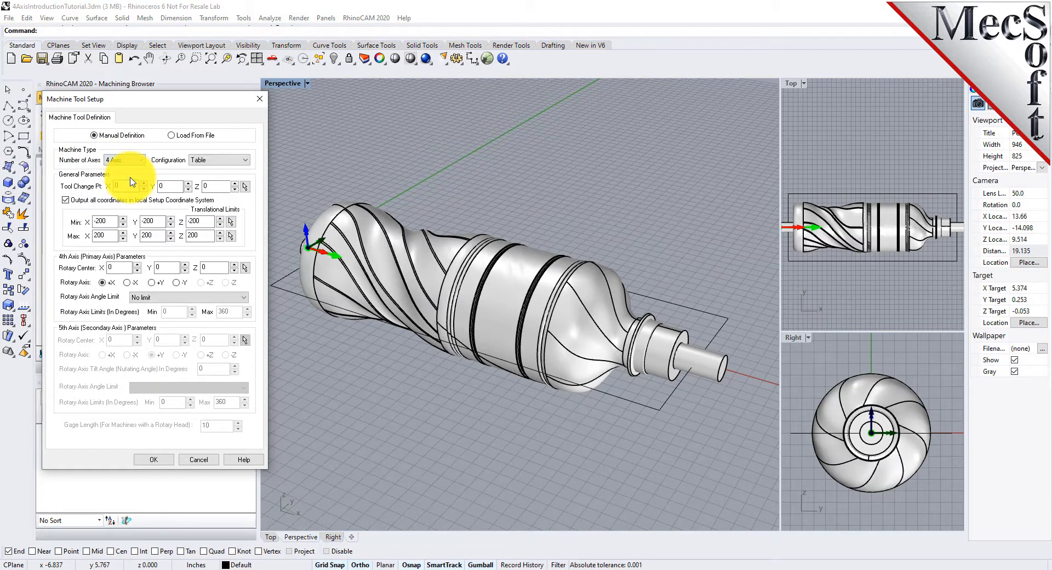
{"action": "left_click", "coordinate": [230, 160]}
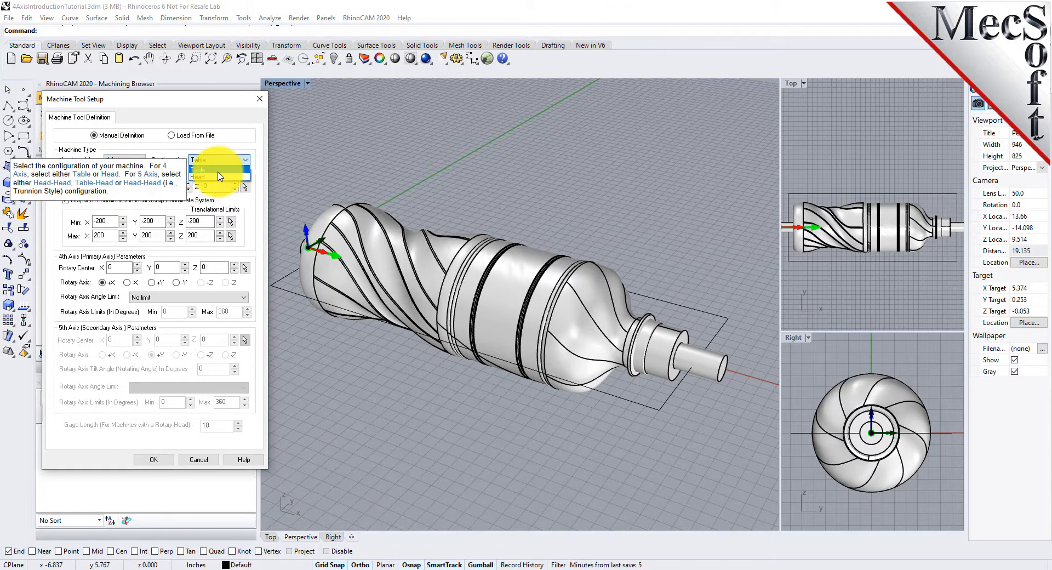
{"action": "left_click", "coordinate": [228, 169]}
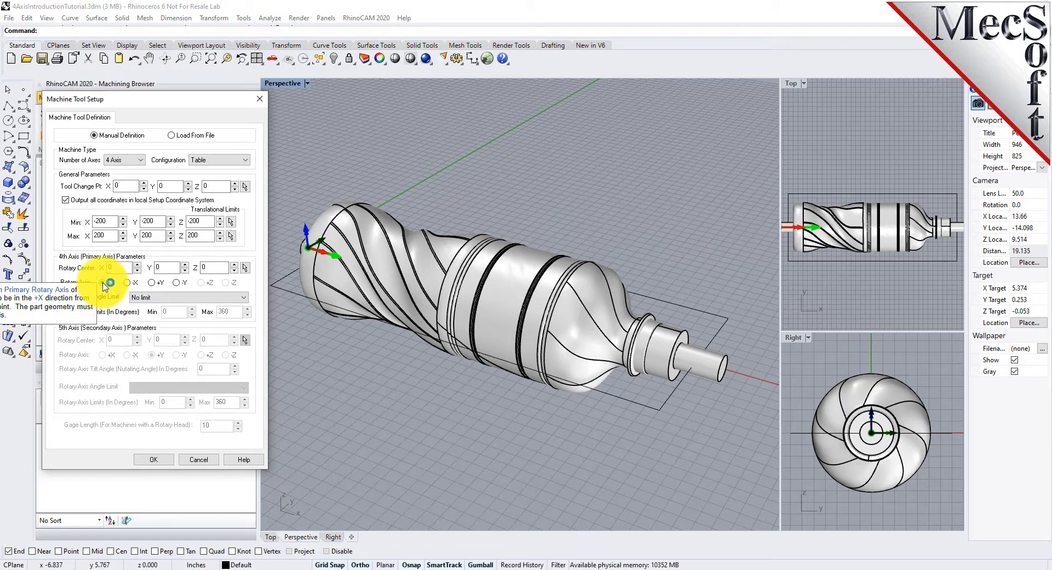
{"action": "left_click", "coordinate": [245, 299]}
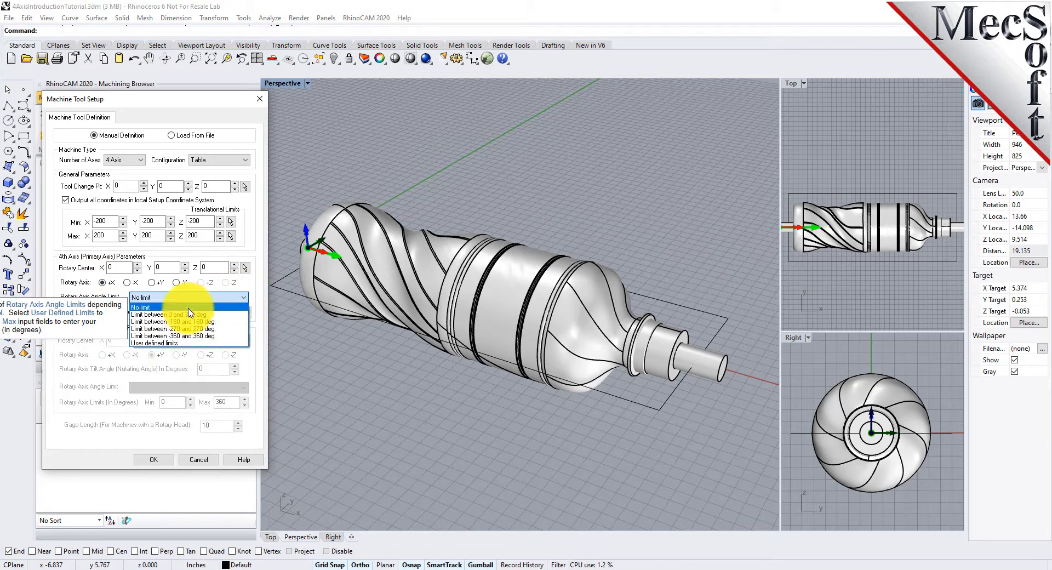
{"action": "left_click", "coordinate": [189, 311]}
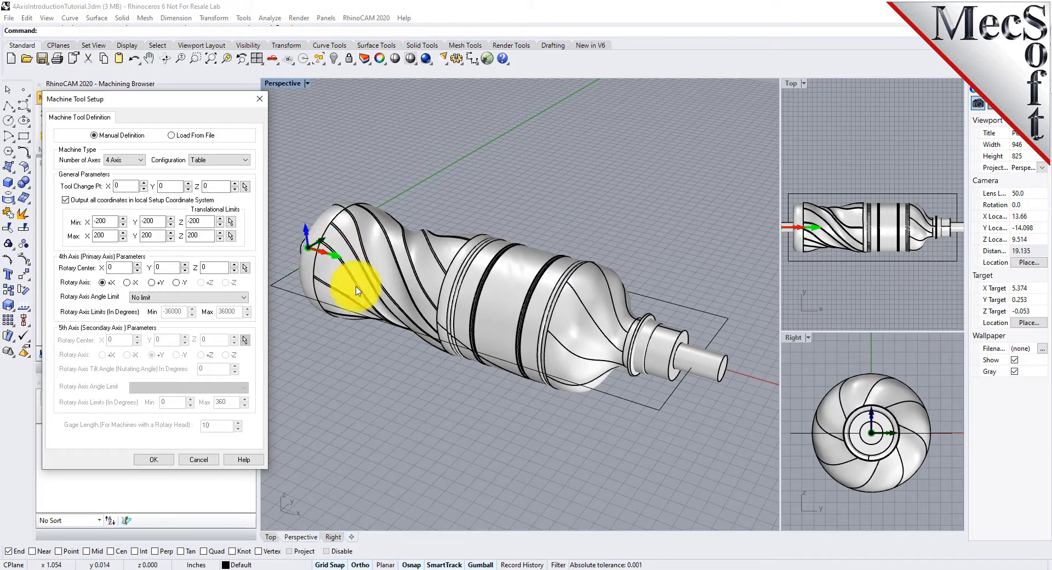
{"action": "left_click", "coordinate": [156, 462]}
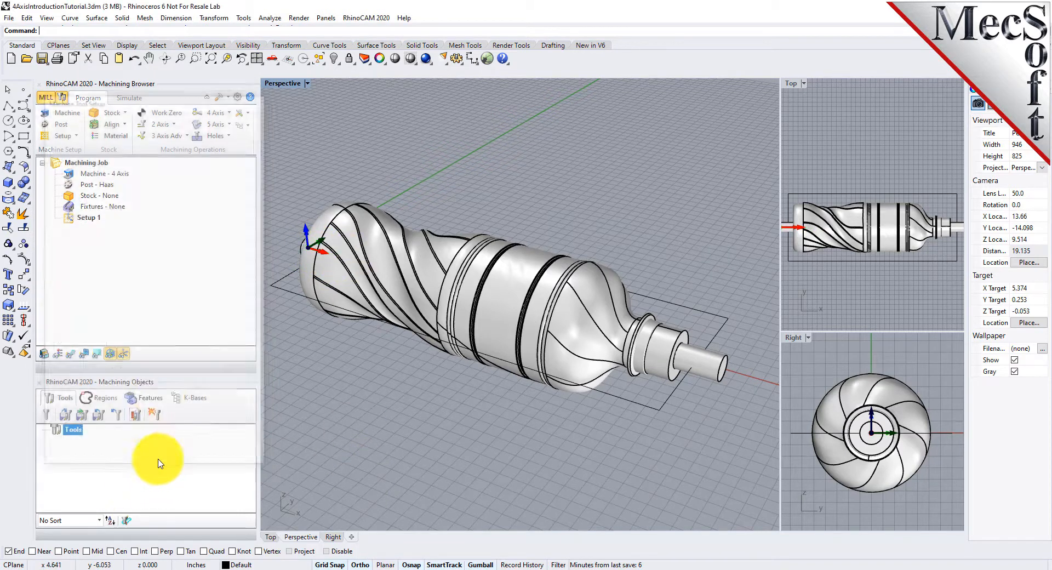
{"action": "left_click", "coordinate": [67, 173]}
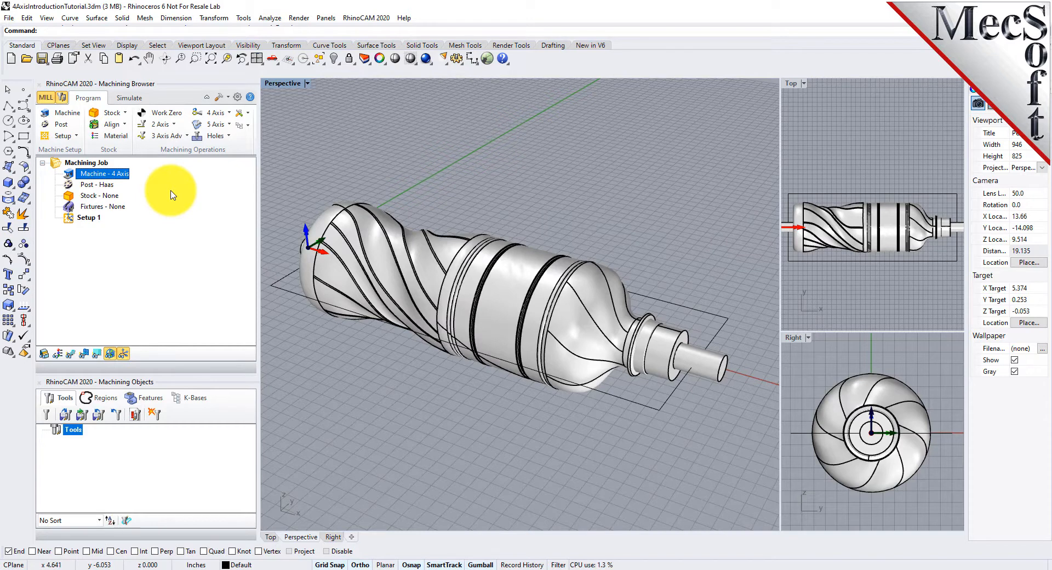
Step: Set the current post-processor to Haas with the .nc posted file extension
{"action": "left_click", "coordinate": [61, 128]}
{"action": "left_click_drag", "start_coordinate": [141, 106], "coordinate": [262, 106]}
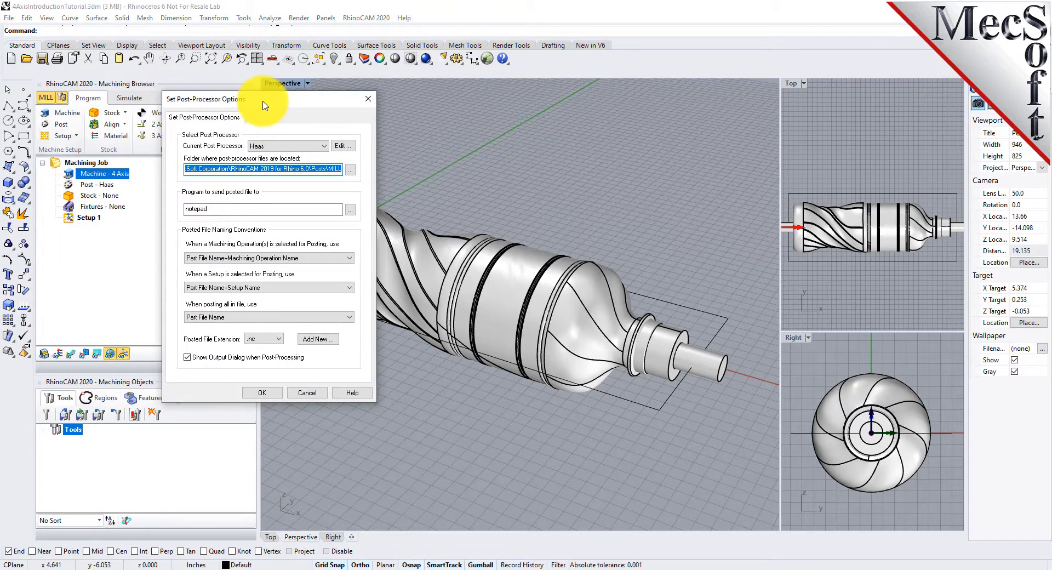
{"action": "left_click", "coordinate": [322, 146]}
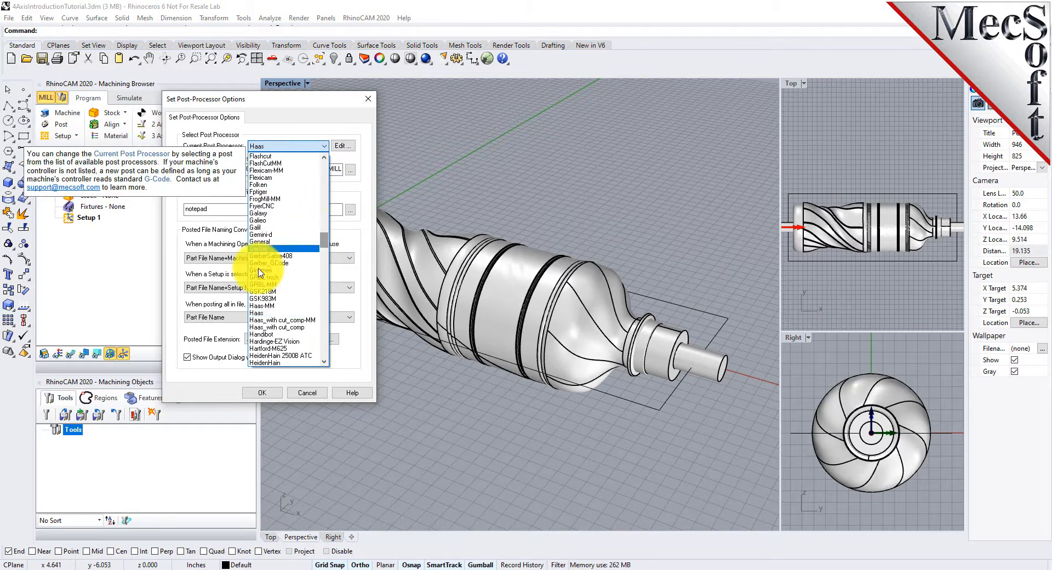
{"action": "left_click", "coordinate": [261, 314]}
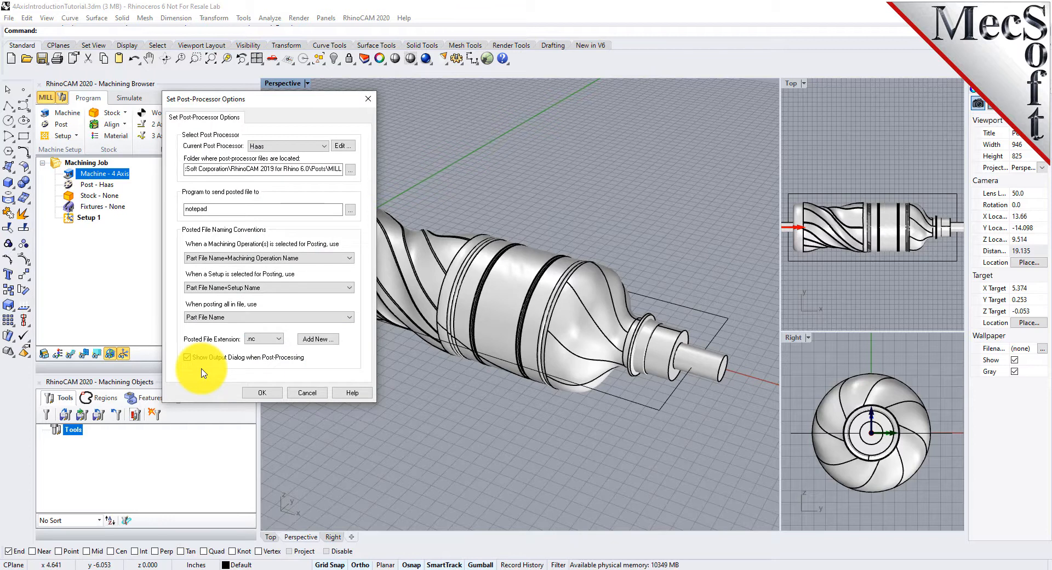
{"action": "left_click", "coordinate": [276, 339]}
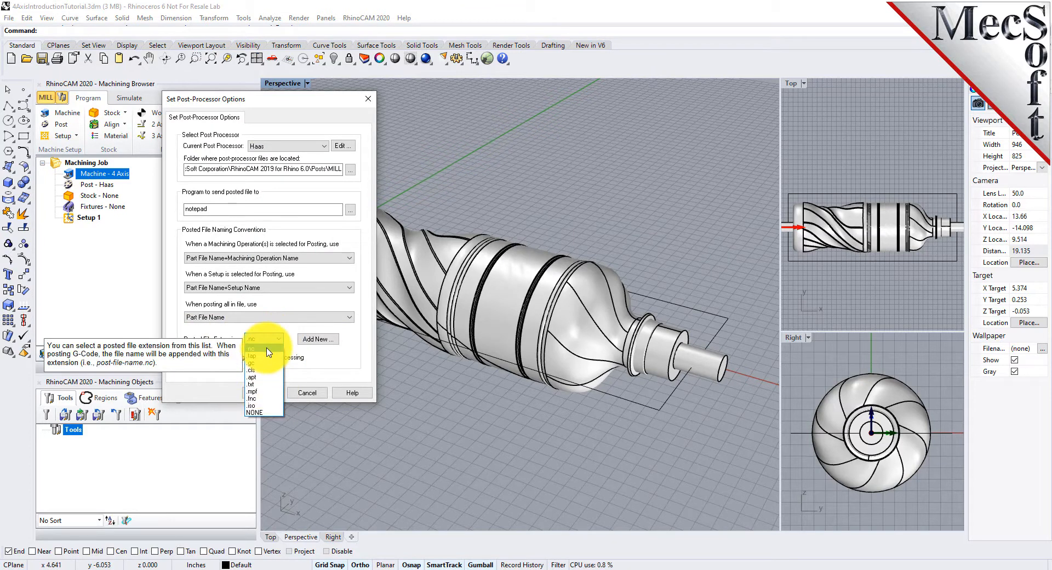
{"action": "left_click", "coordinate": [269, 349]}
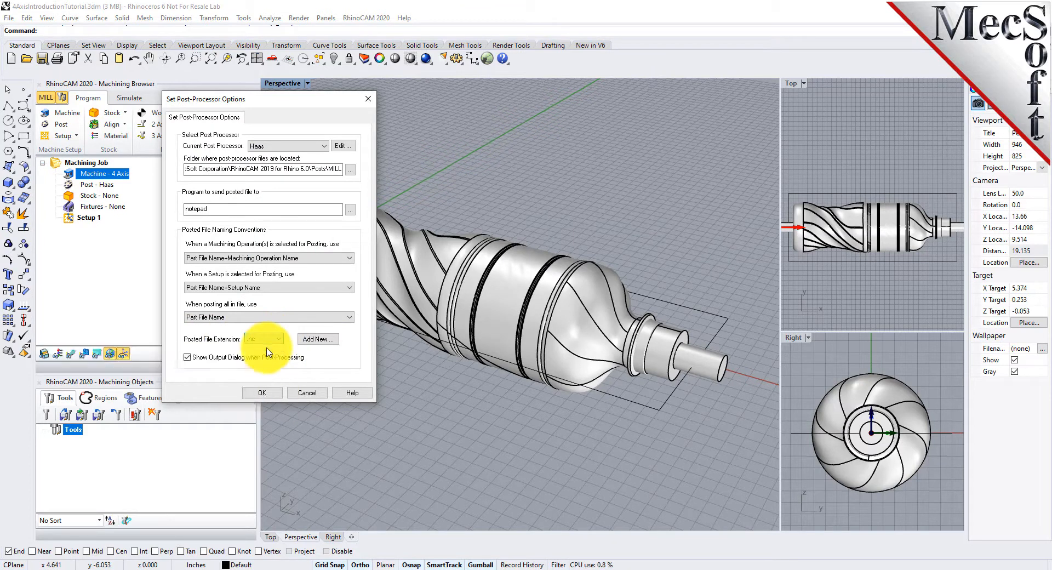
{"action": "left_click", "coordinate": [322, 340]}
{"action": "left_click", "coordinate": [317, 272]}
{"action": "left_click", "coordinate": [266, 395]}
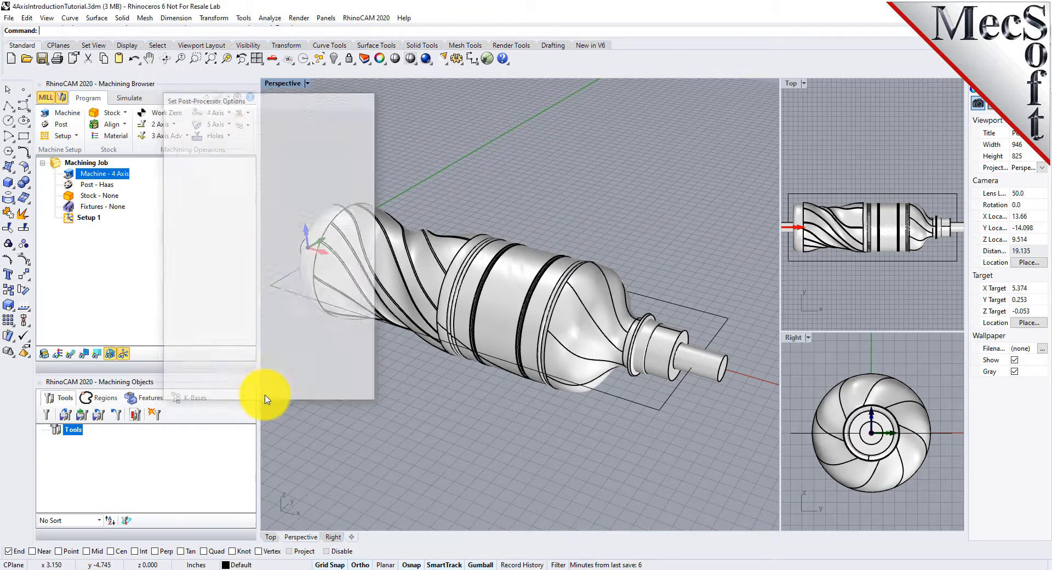
{"action": "left_click", "coordinate": [95, 185]}
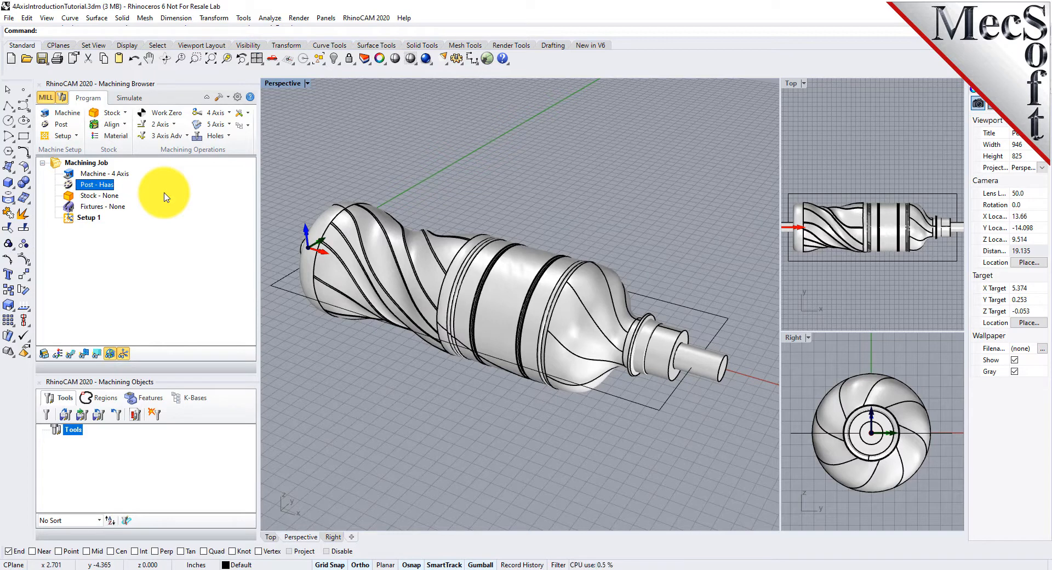
Step: Select Setup 1 and examine the coordinate system triad at the end face of the part's shaft
{"action": "left_click", "coordinate": [69, 218]}
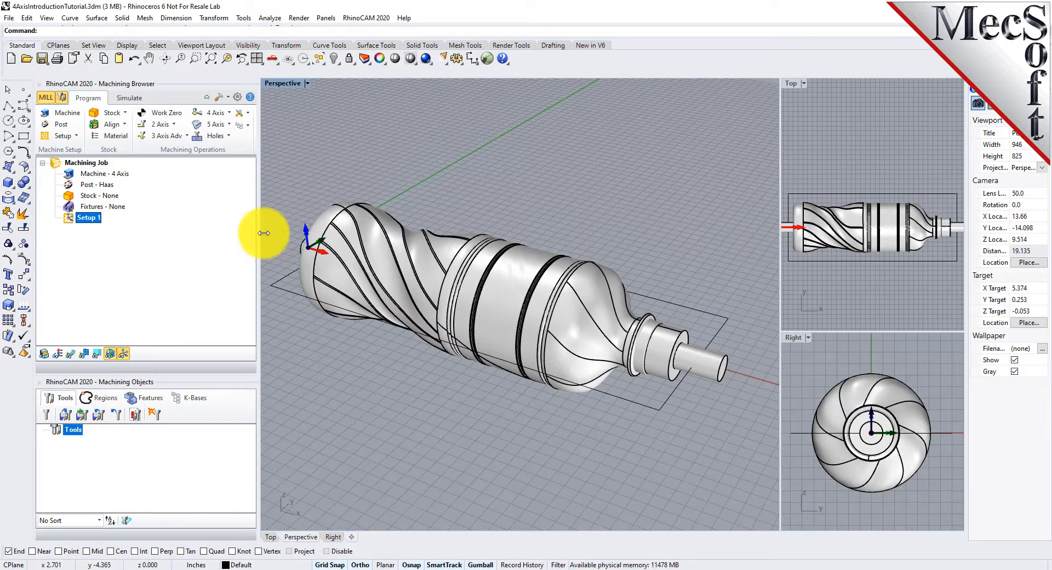
{"action": "scroll", "coordinate": [285, 192], "scroll_direction": "up", "scroll_amount": 15}
{"action": "scroll", "coordinate": [331, 265], "scroll_direction": "up", "scroll_amount": 1}
{"action": "right_click_drag", "start_coordinate": [298, 279], "coordinate": [468, 188]}
{"action": "scroll", "coordinate": [491, 284], "scroll_direction": "down", "scroll_amount": 6}
{"action": "scroll", "coordinate": [449, 280], "scroll_direction": "down", "scroll_amount": 8}
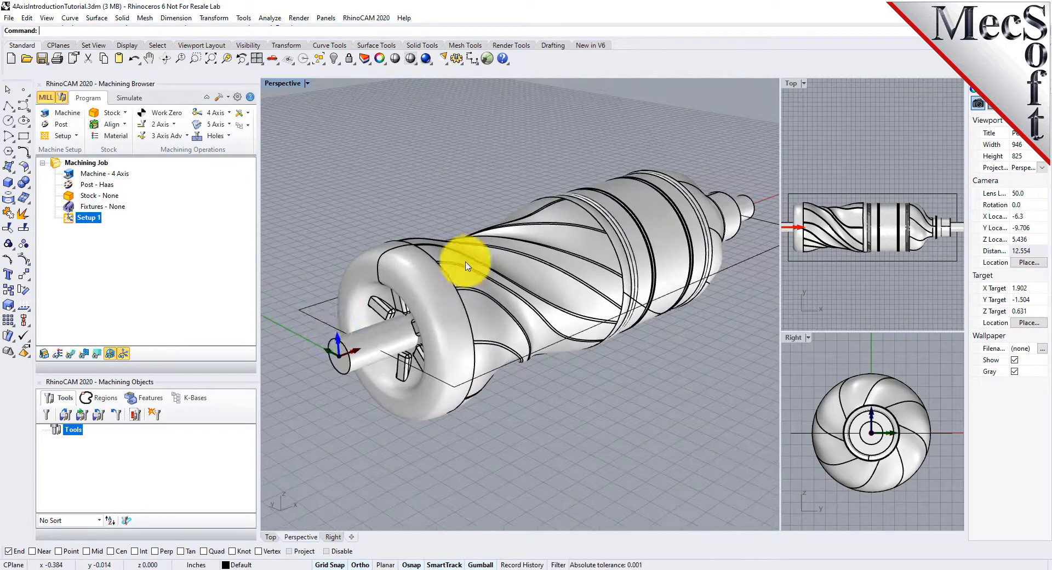
Step: Toggle the coordinate system displays, including the Machining (Program) CSYS, off and back on to compare them, and fit the whole part in view
{"action": "left_click", "coordinate": [113, 355]}
{"action": "left_click", "coordinate": [112, 355]}
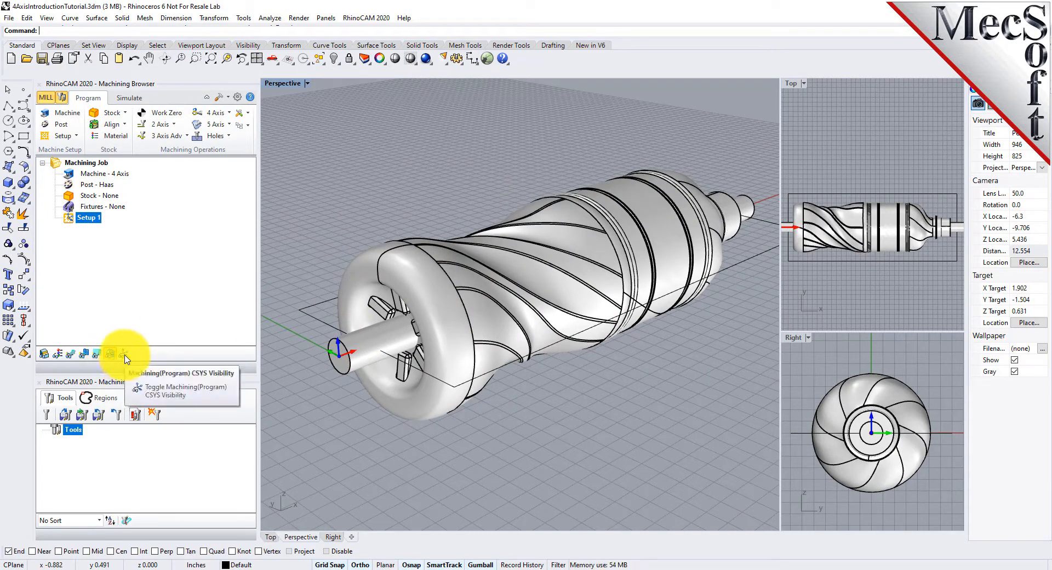
{"action": "left_click", "coordinate": [126, 355]}
{"action": "left_click", "coordinate": [125, 355]}
{"action": "left_click", "coordinate": [125, 357]}
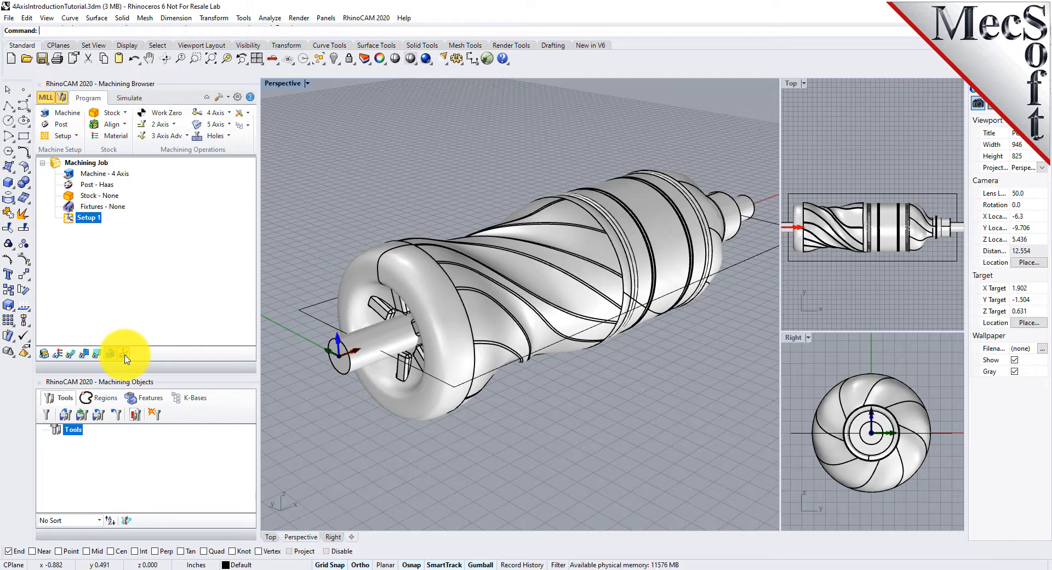
{"action": "right_click_drag", "start_coordinate": [453, 291], "coordinate": [314, 219]}
{"action": "left_click", "coordinate": [211, 58]}
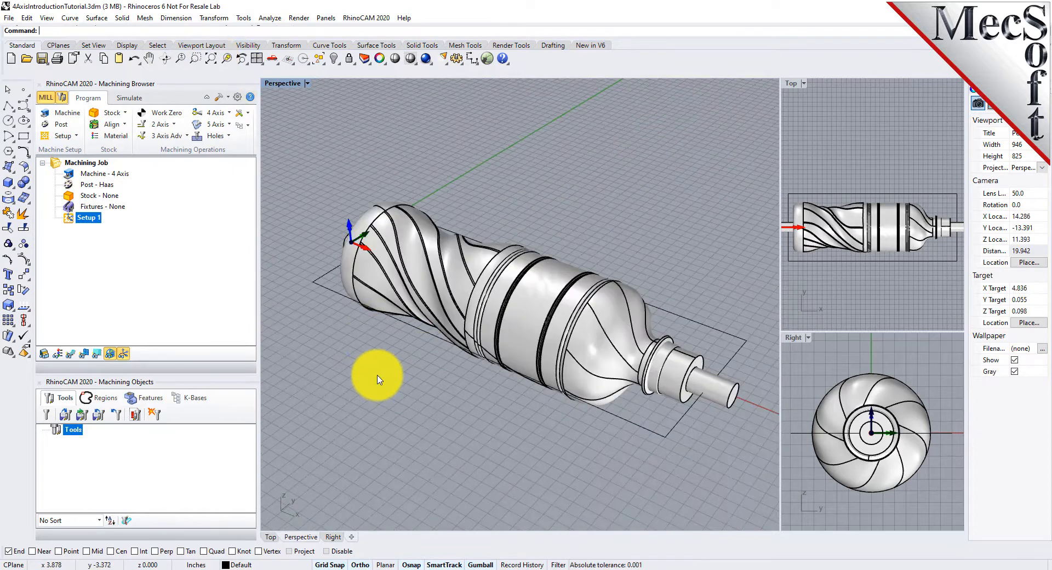
Step: Create a box stock with length 9.75, width 3 and height 3, measured from its lower front corner
{"action": "left_click", "coordinate": [118, 113]}
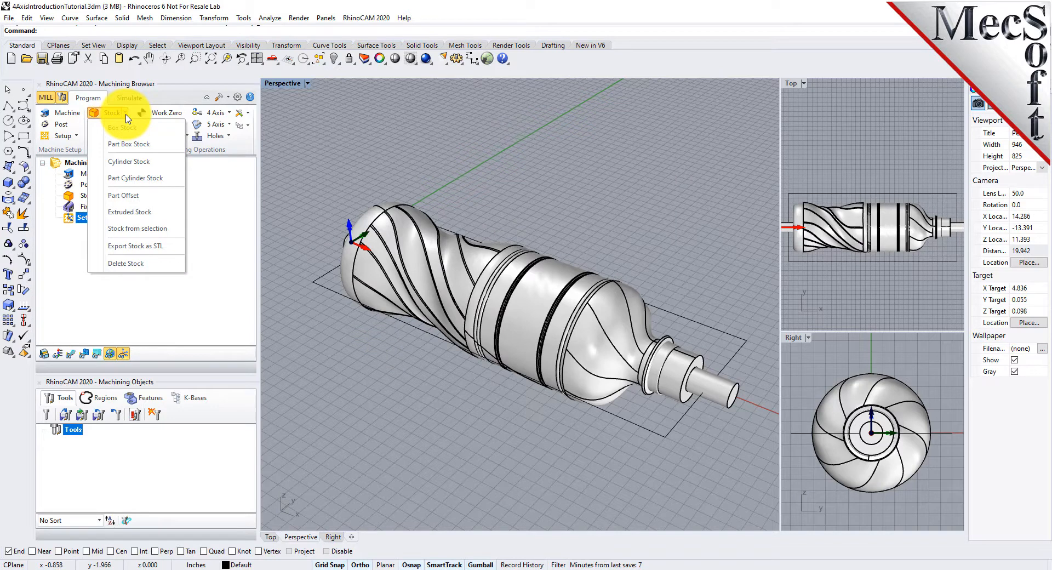
{"action": "left_click", "coordinate": [162, 129]}
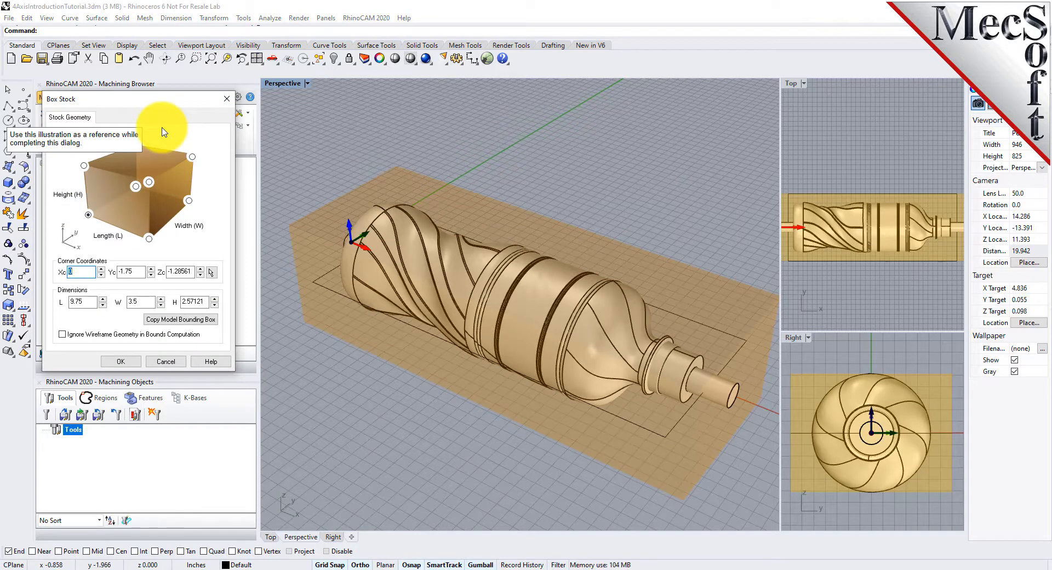
{"action": "left_click", "coordinate": [82, 302]}
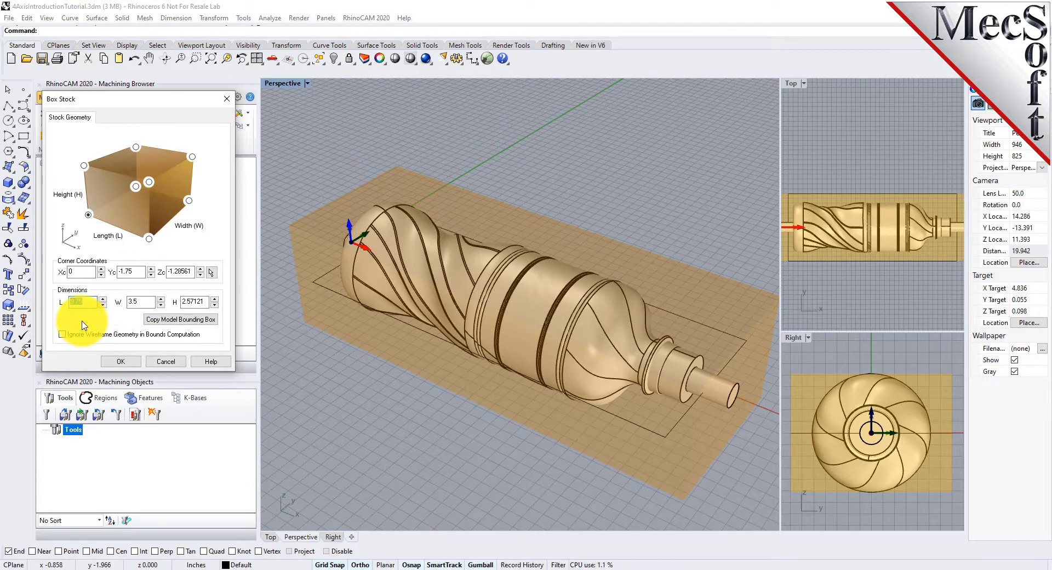
{"action": "left_click", "coordinate": [141, 302]}
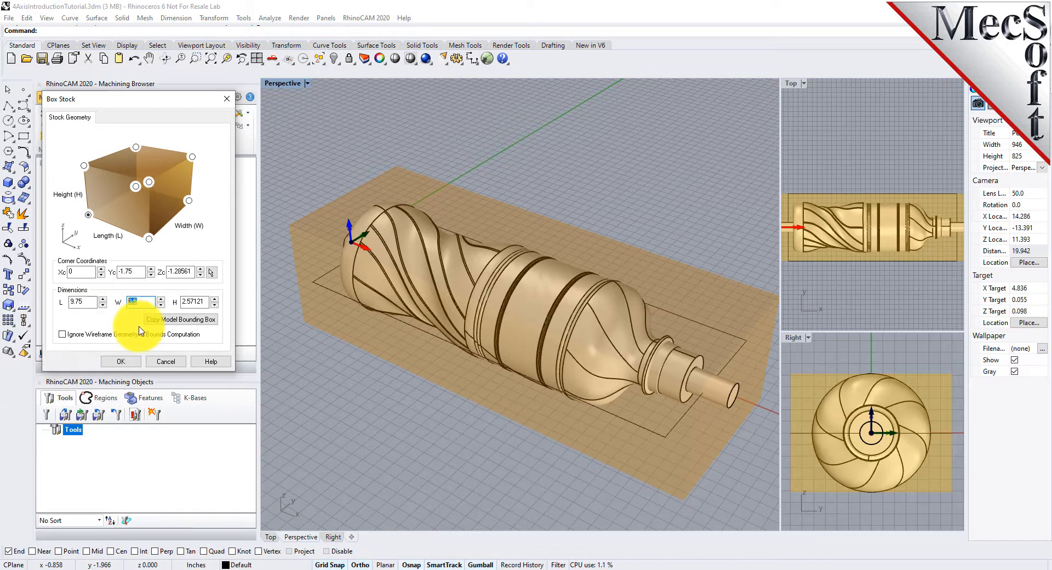
{"action": "type", "text": "3"}
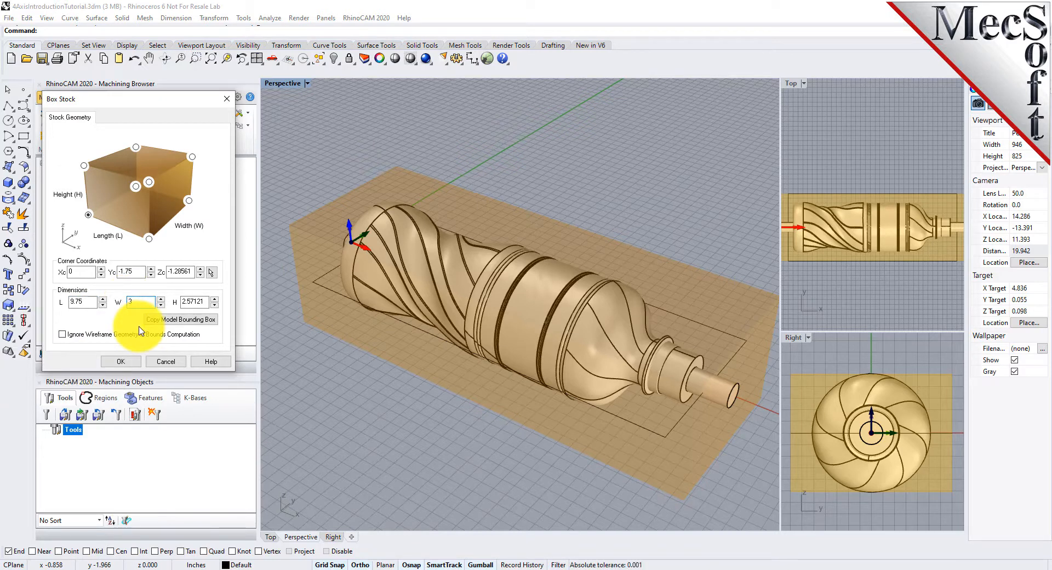
{"action": "left_click", "coordinate": [189, 301]}
{"action": "type", "text": "3"}
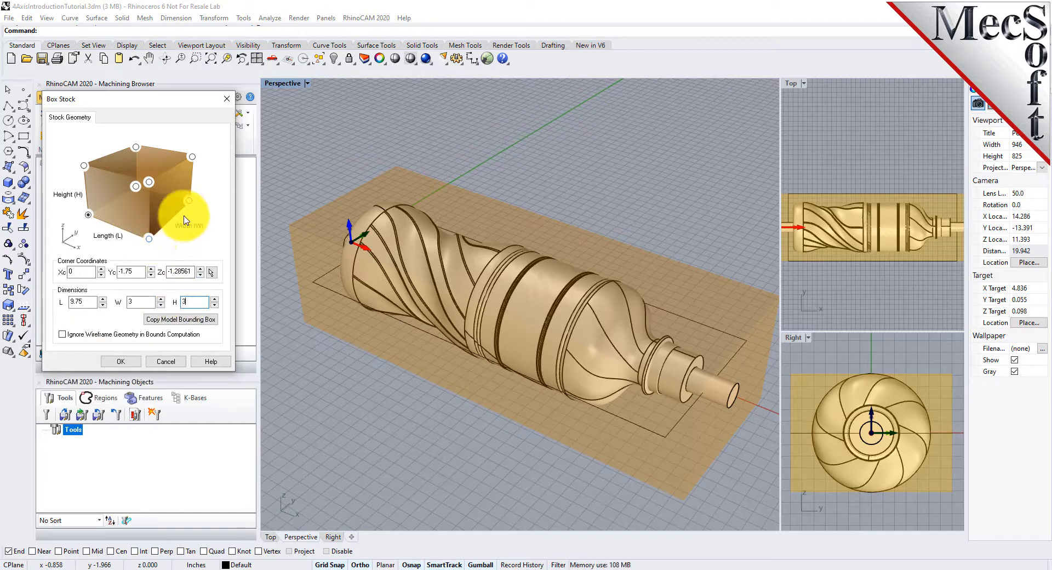
{"action": "left_click", "coordinate": [89, 217]}
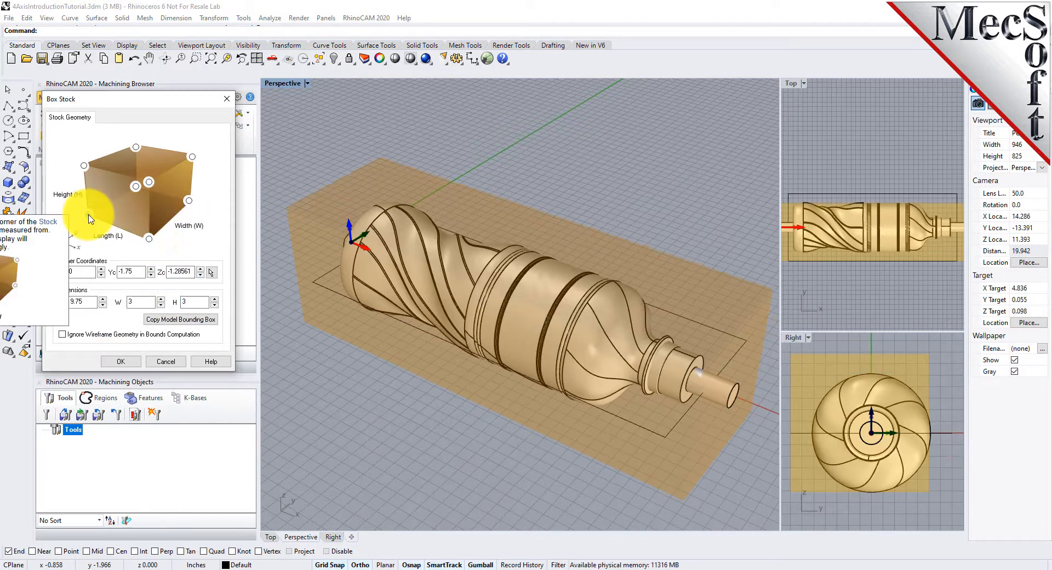
{"action": "left_click", "coordinate": [122, 362]}
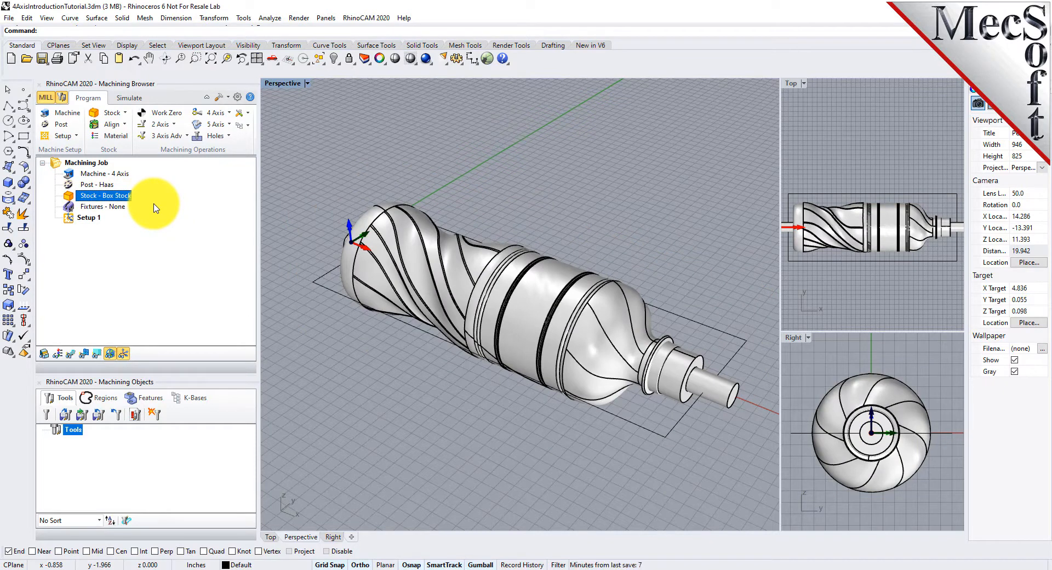
Step: Turn on the stock visibility so the box stock displays around the part
{"action": "left_click", "coordinate": [47, 358]}
{"action": "left_click", "coordinate": [45, 356]}
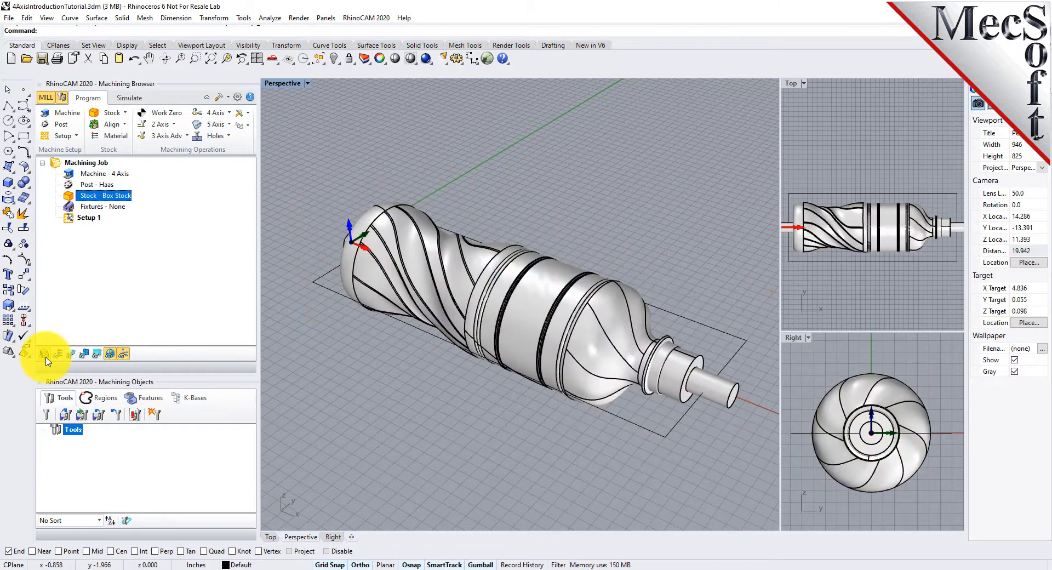
{"action": "left_click", "coordinate": [46, 356]}
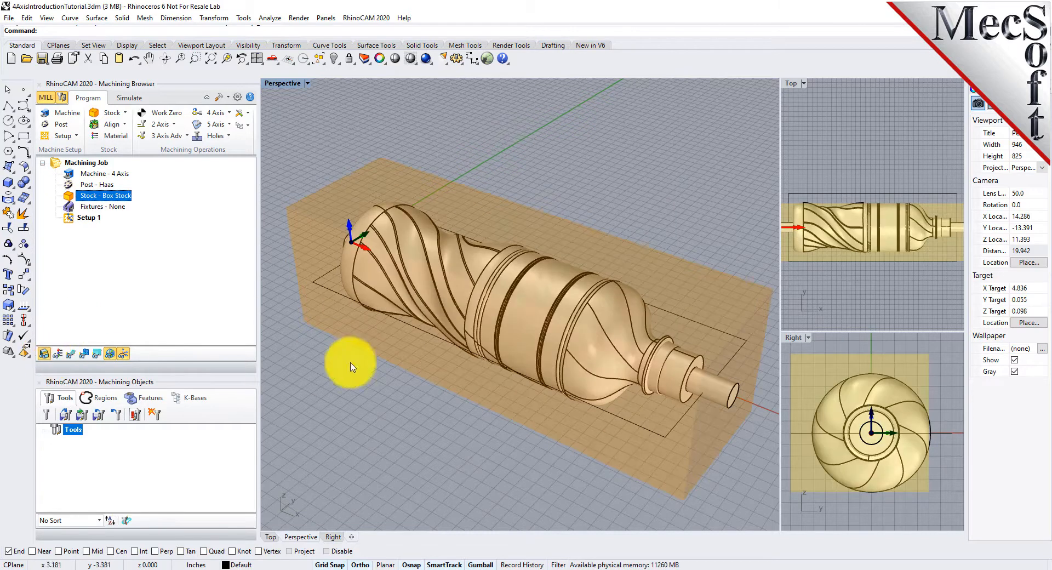
{"action": "right_click_drag", "start_coordinate": [451, 343], "coordinate": [458, 289]}
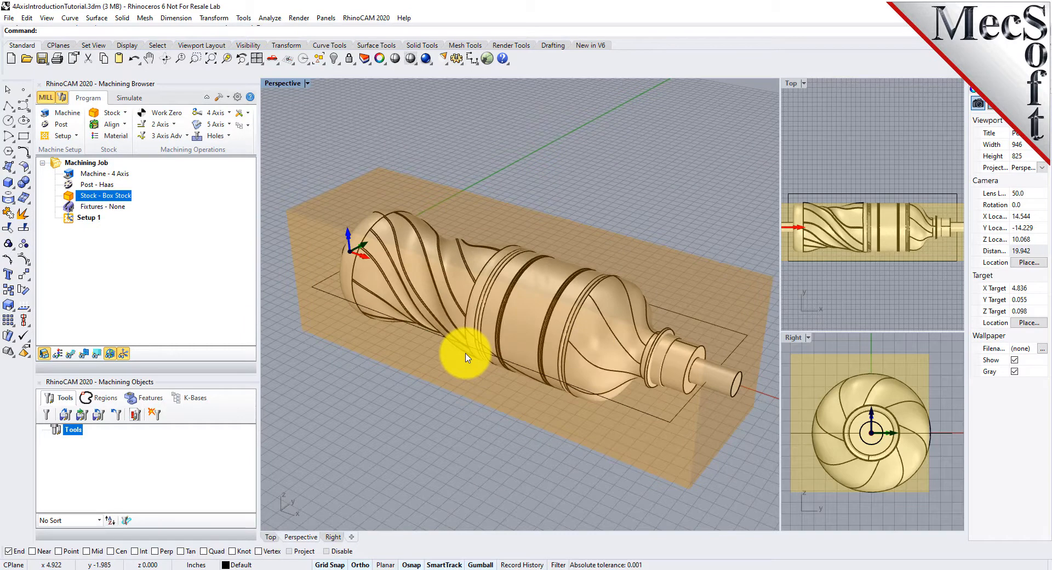
Step: Align the box stock about the part with both the Z alignment and the XY alignment set to Center
{"action": "left_click", "coordinate": [121, 128]}
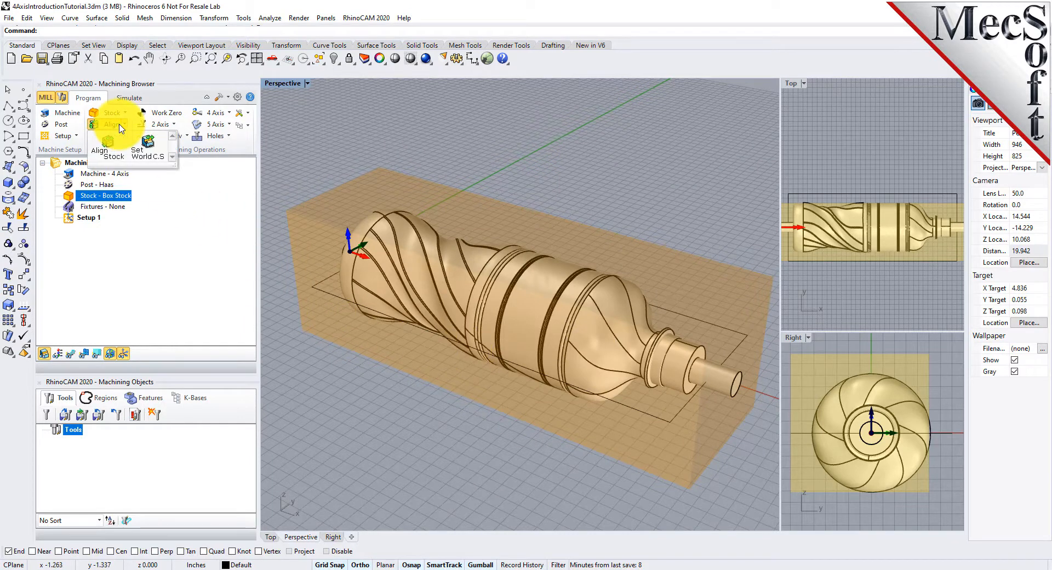
{"action": "left_click", "coordinate": [123, 160]}
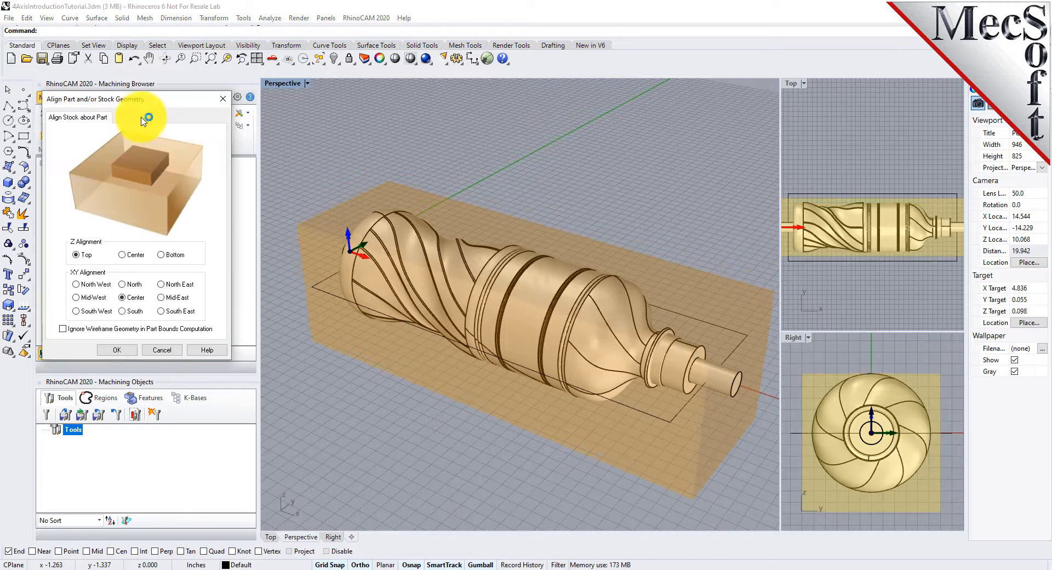
{"action": "left_click_drag", "start_coordinate": [155, 105], "coordinate": [212, 165]}
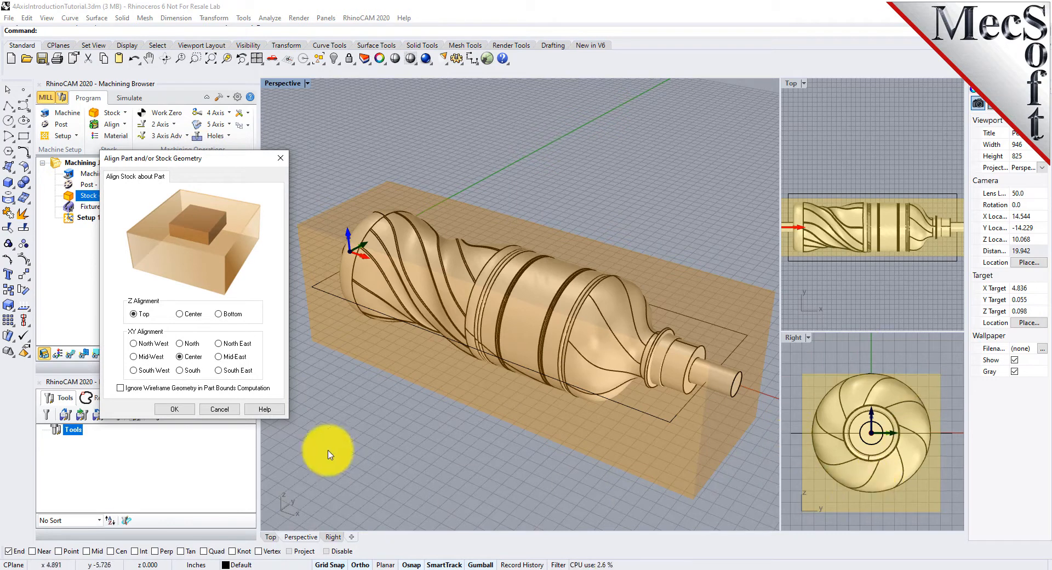
{"action": "left_click", "coordinate": [186, 316]}
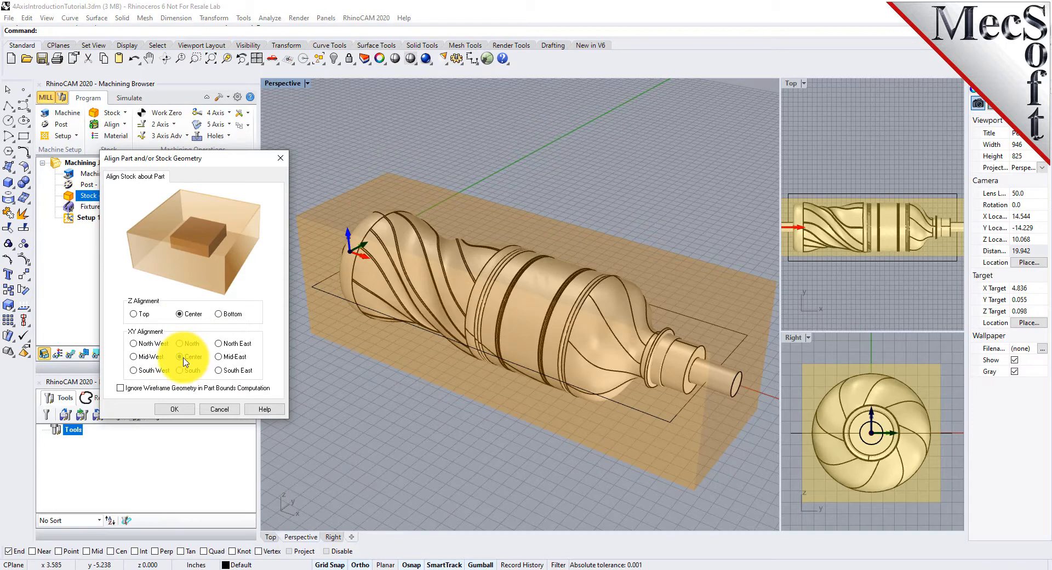
{"action": "left_click", "coordinate": [175, 410]}
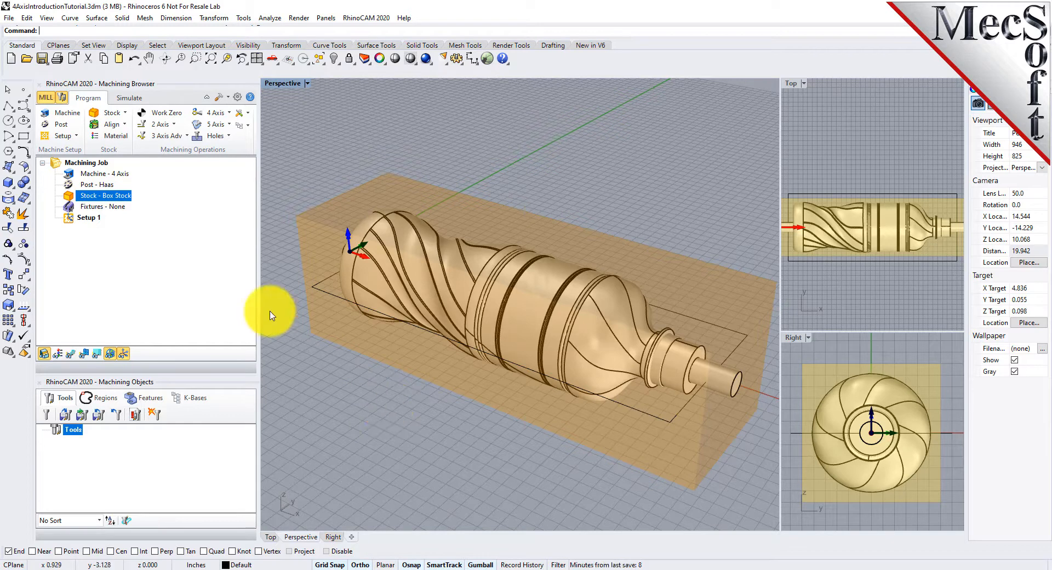
Step: Set the stock material to WOOD from the FeedsSpeedsDataINCH.xml material file
{"action": "left_click", "coordinate": [119, 143]}
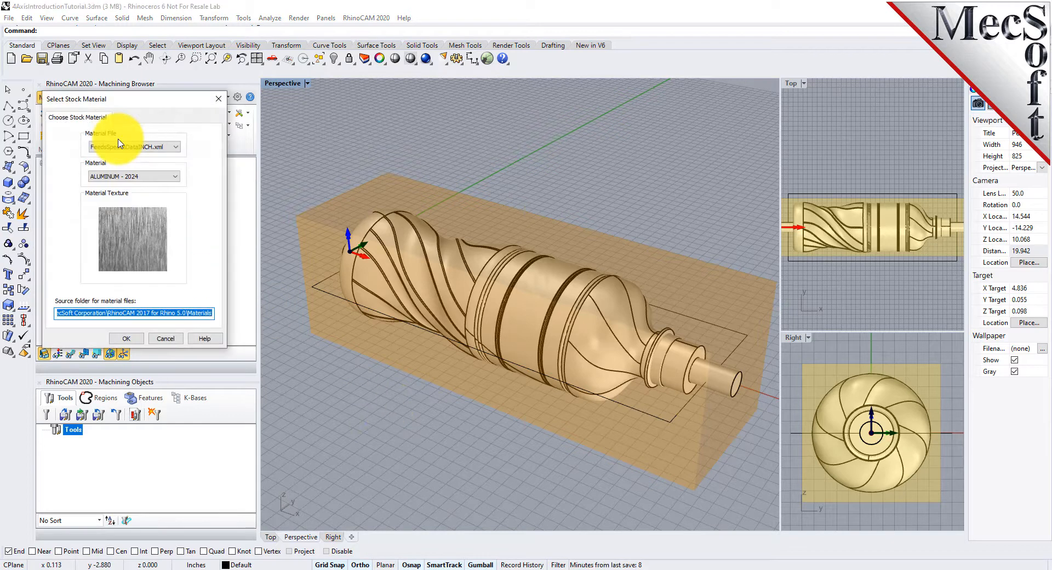
{"action": "left_click_drag", "start_coordinate": [137, 103], "coordinate": [250, 170]}
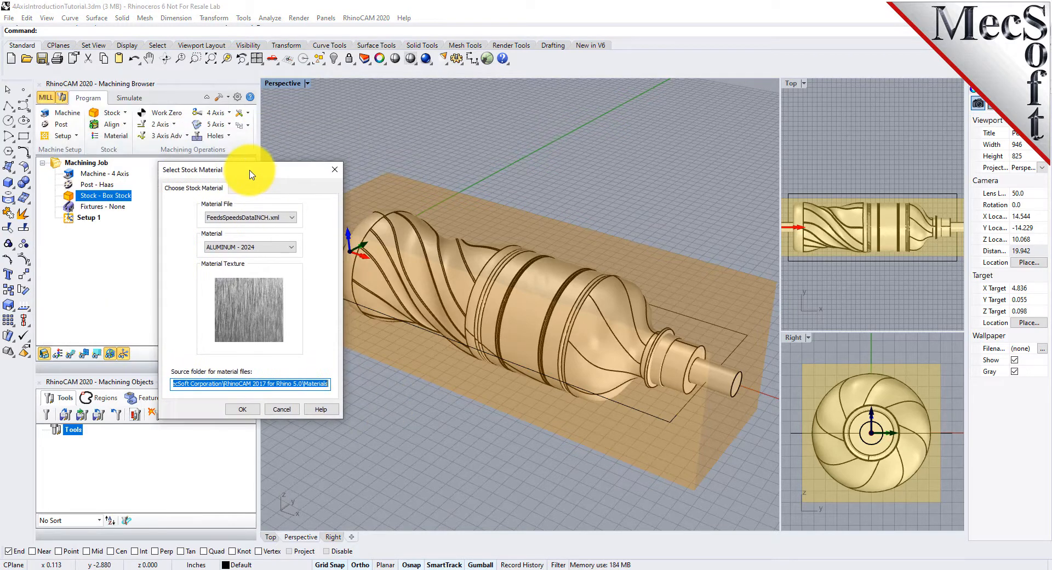
{"action": "left_click", "coordinate": [268, 247]}
{"action": "scroll", "coordinate": [263, 372], "scroll_direction": "down", "scroll_amount": 10}
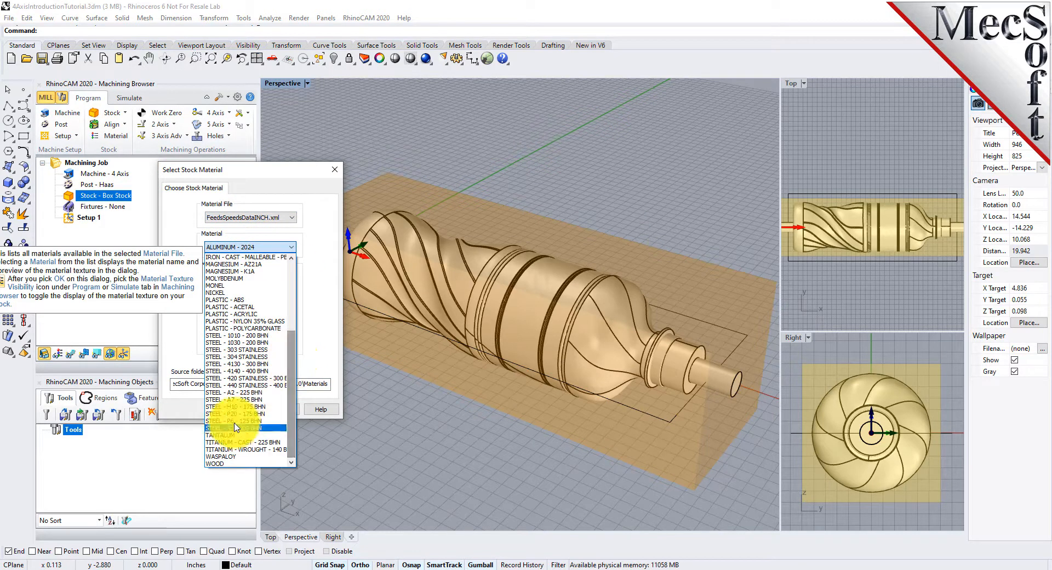
{"action": "left_click", "coordinate": [225, 464]}
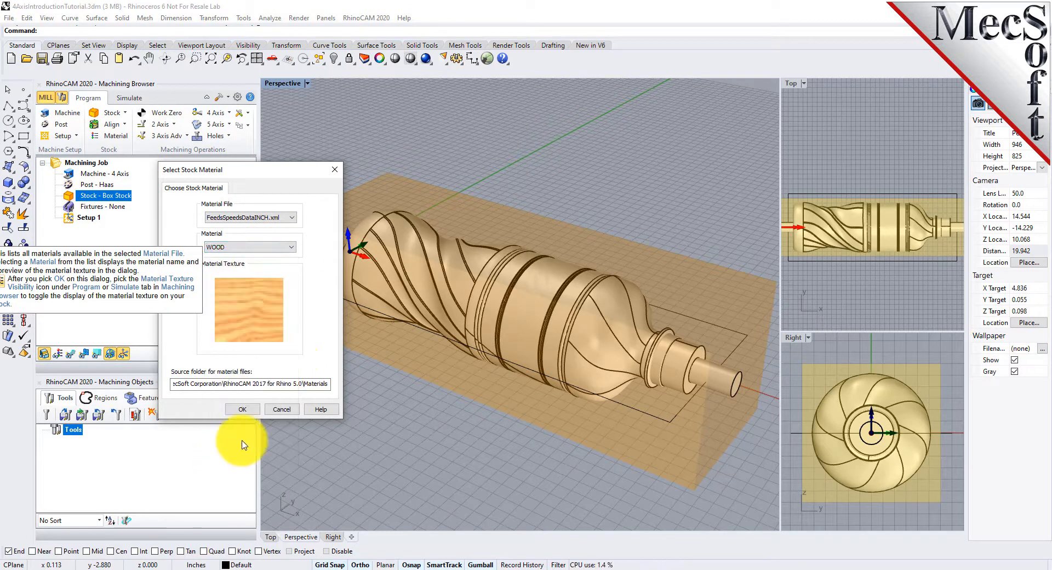
{"action": "left_click", "coordinate": [247, 410]}
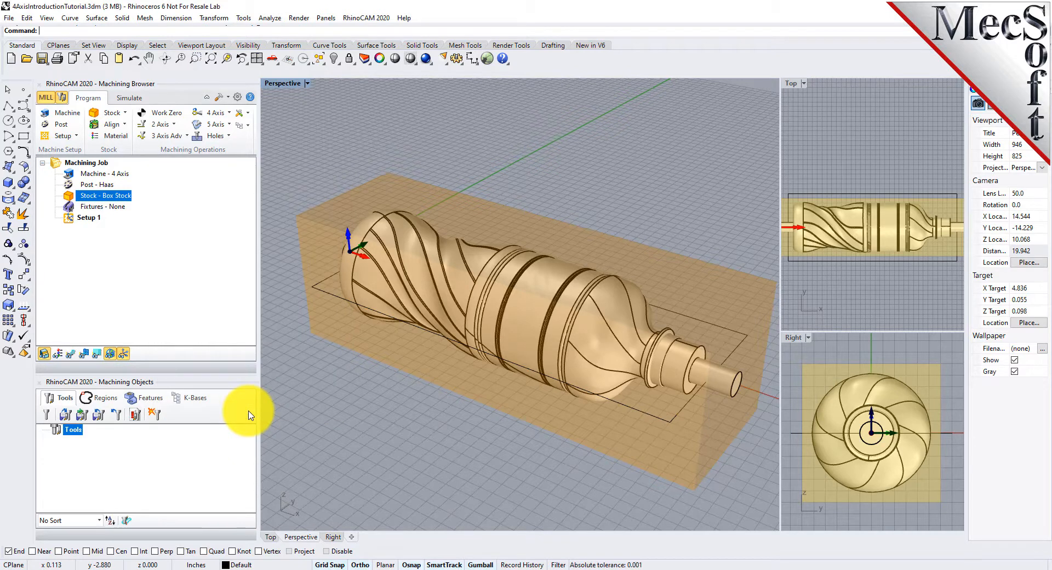
Step: Toggle the material texture visibility of the stock to compare both displays around the part, and restore the original display
{"action": "left_click", "coordinate": [59, 355]}
{"action": "left_click", "coordinate": [60, 355]}
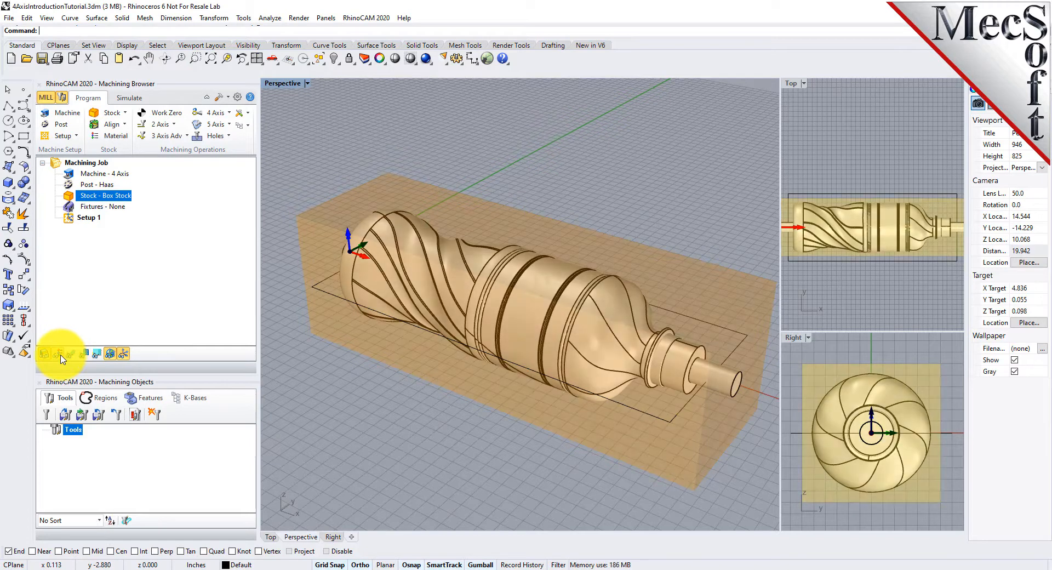
{"action": "left_click", "coordinate": [61, 356]}
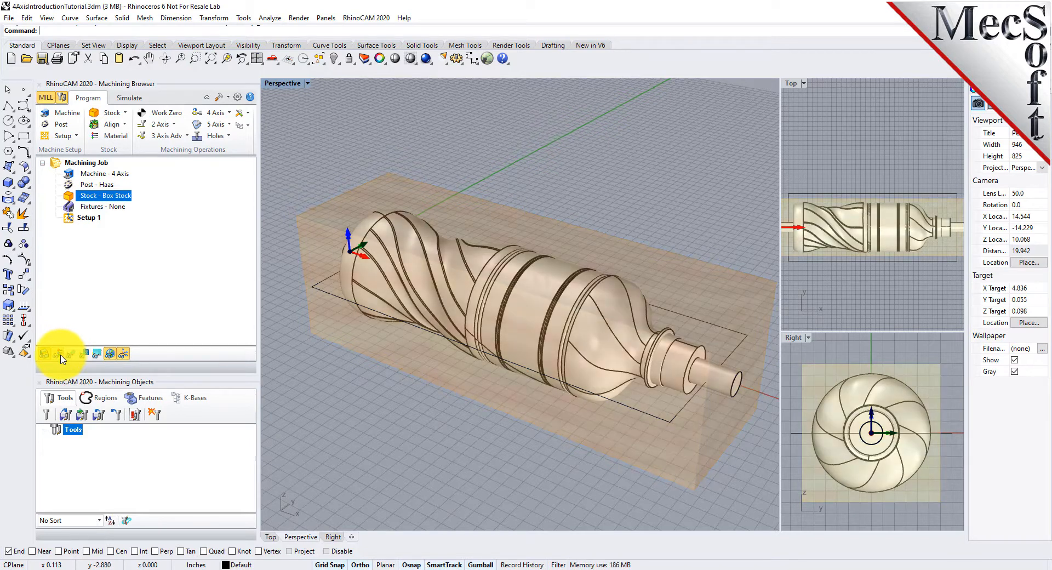
{"action": "right_click_drag", "start_coordinate": [458, 312], "coordinate": [639, 392]}
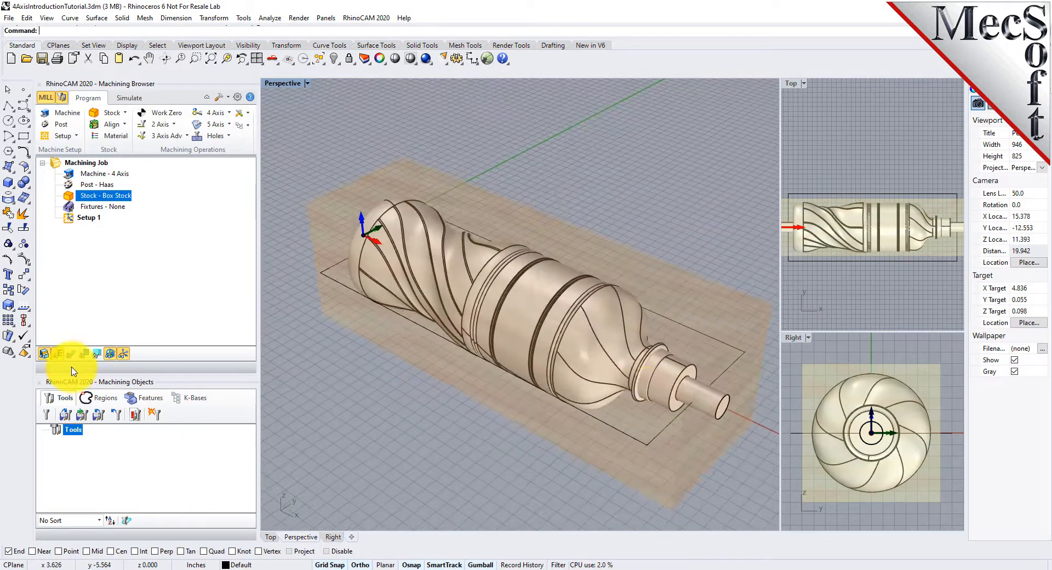
{"action": "left_click", "coordinate": [60, 356]}
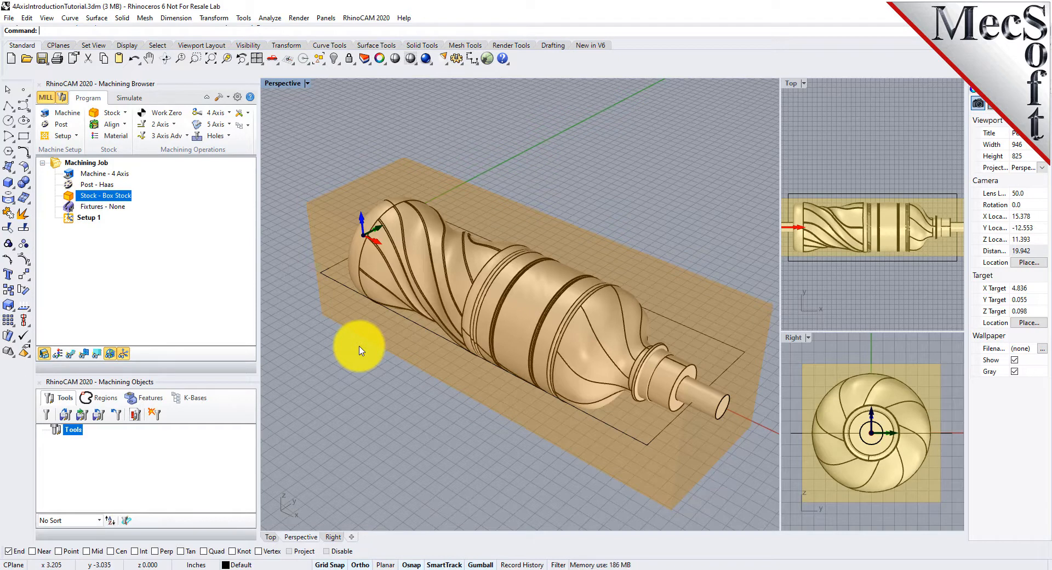
Step: Load the tools from the knowledge base file 4AxisIntroductionTutorial.vkb into the session
{"action": "left_click", "coordinate": [65, 417]}
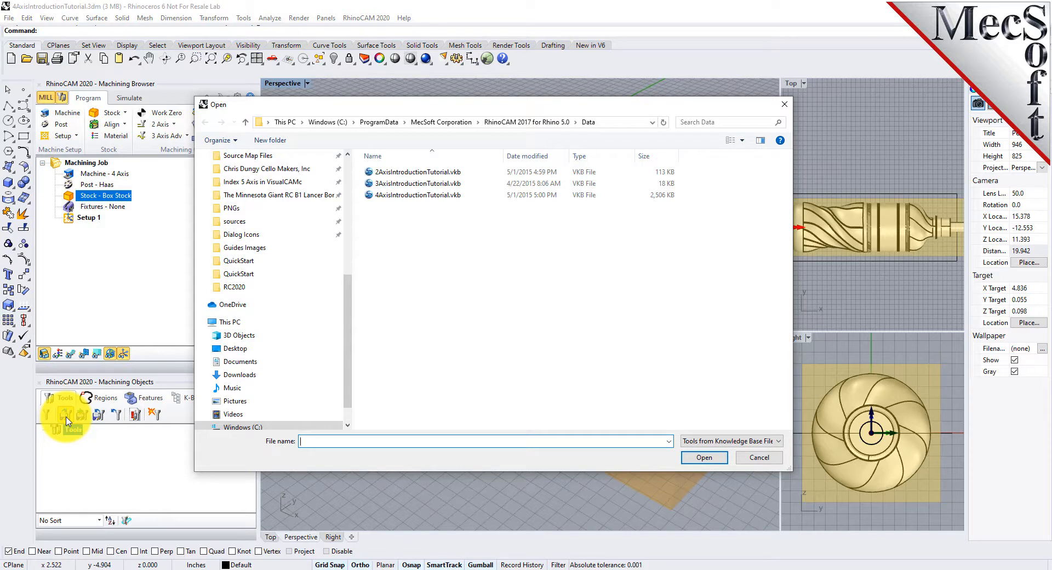
{"action": "left_click", "coordinate": [409, 196]}
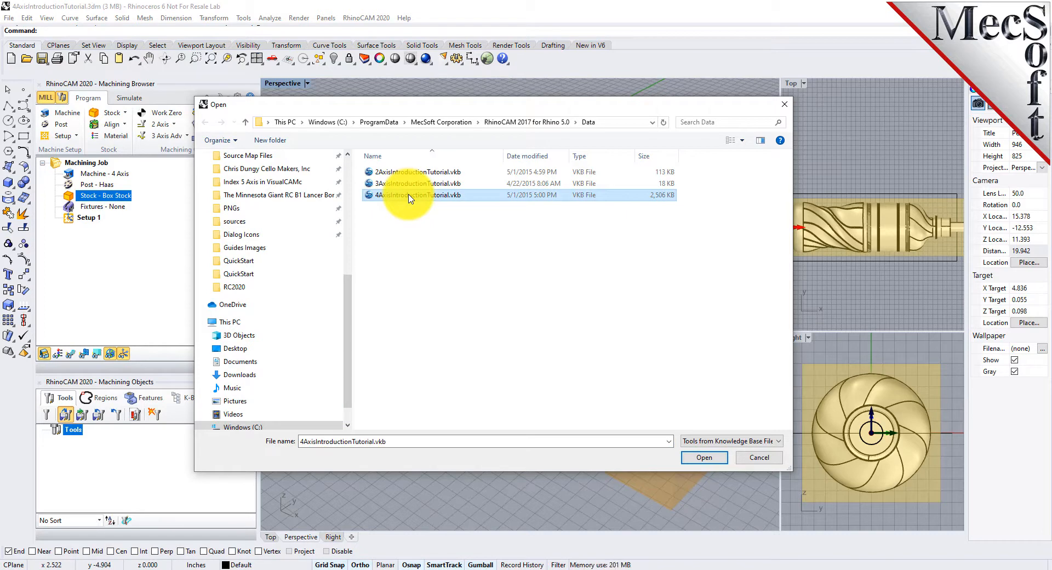
{"action": "left_click", "coordinate": [719, 460]}
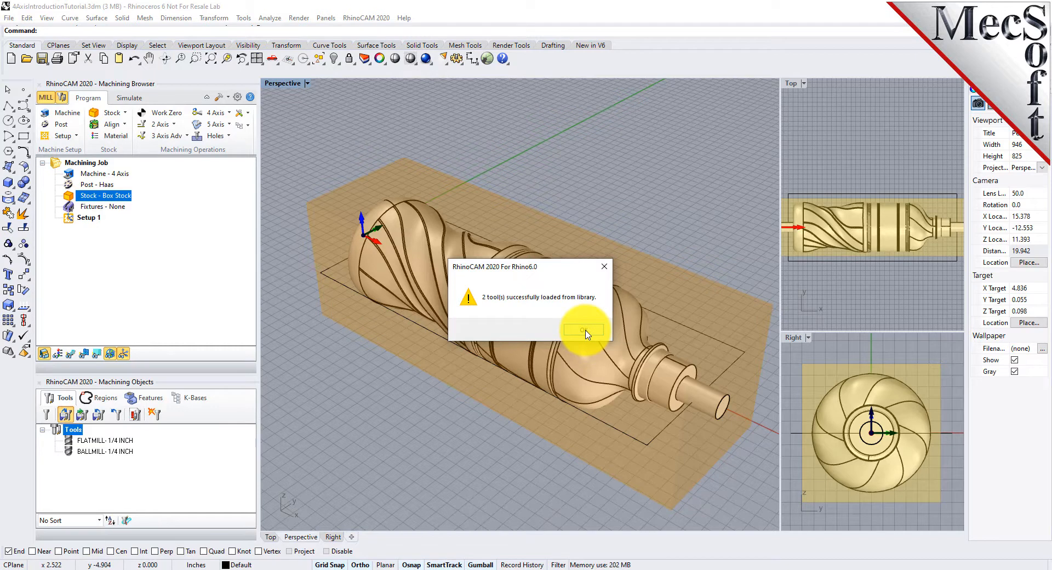
{"action": "left_click", "coordinate": [584, 330]}
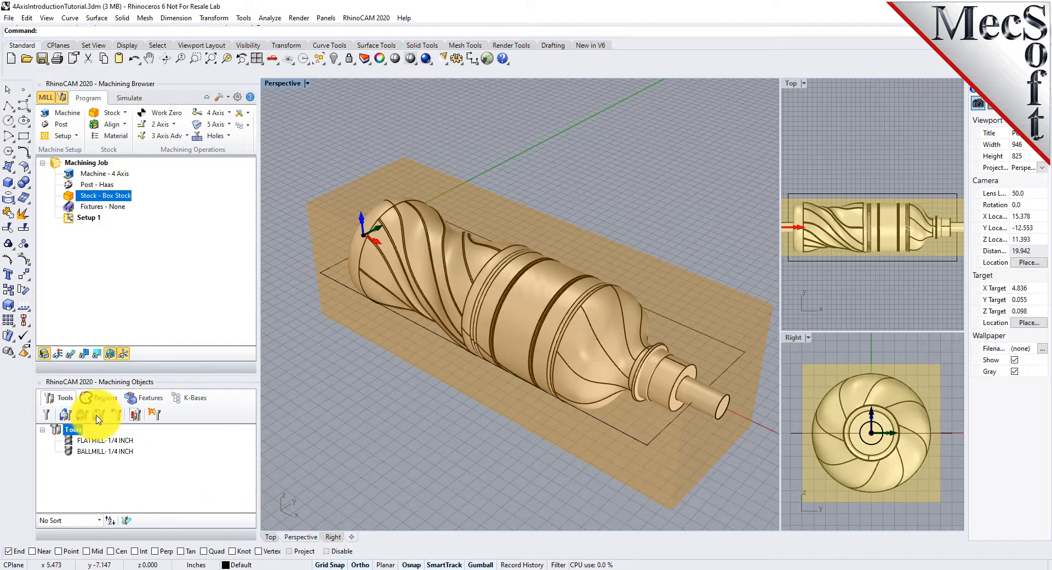
Step: Examine the loaded flat mill and ball mill definitions, including their dimensions and their feeds and speeds
{"action": "left_click", "coordinate": [103, 440]}
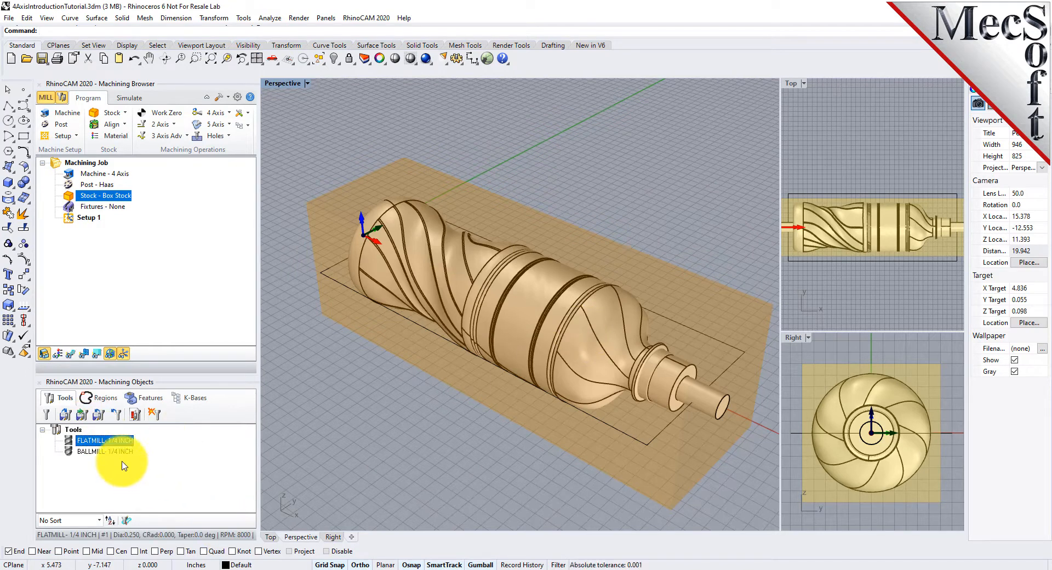
{"action": "left_click", "coordinate": [122, 452]}
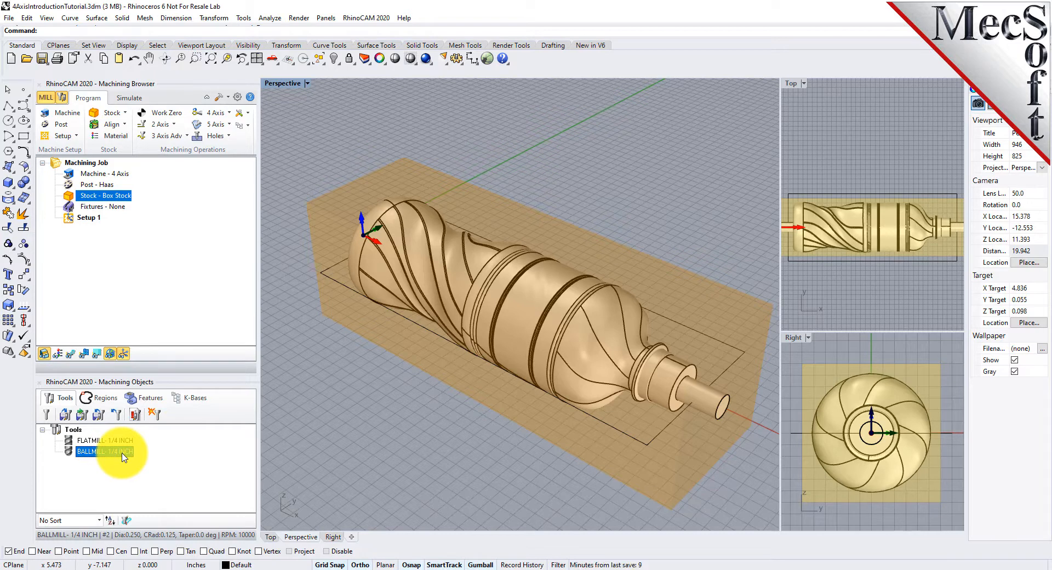
{"action": "double_click", "coordinate": [72, 456]}
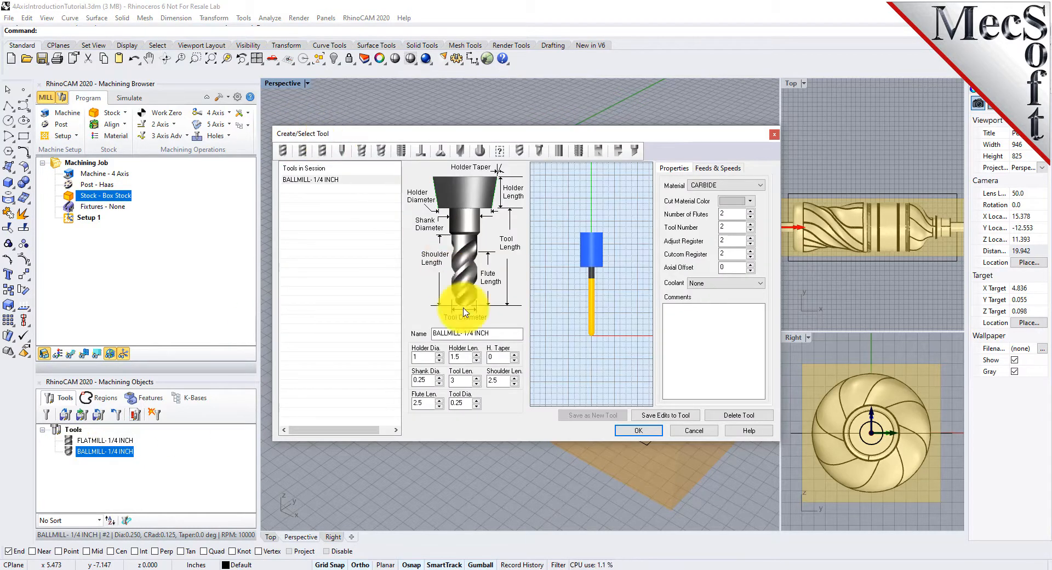
{"action": "left_click", "coordinate": [719, 168]}
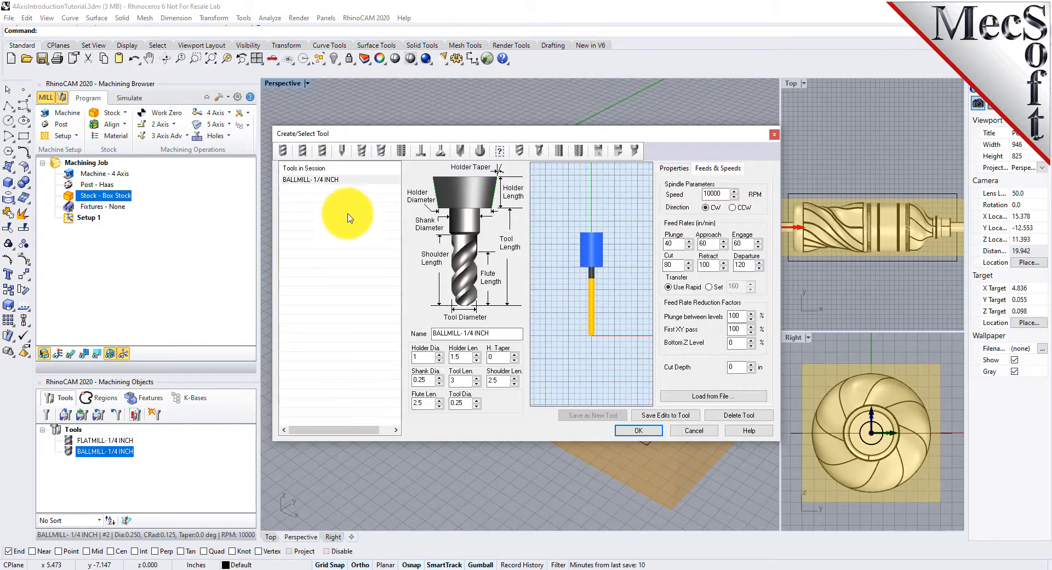
{"action": "left_click", "coordinate": [282, 150]}
{"action": "left_click", "coordinate": [307, 181]}
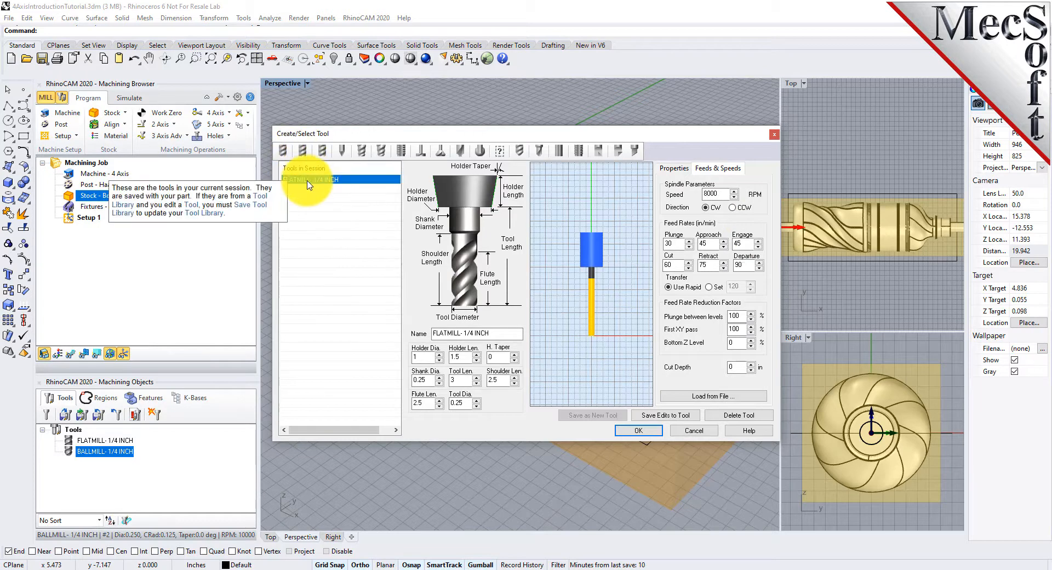
{"action": "left_click", "coordinate": [285, 155]}
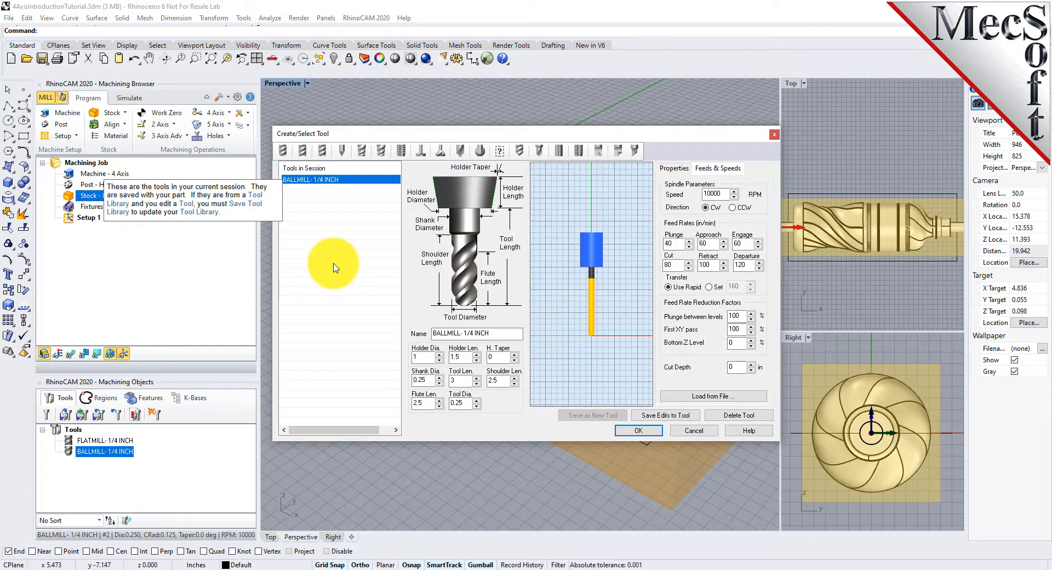
{"action": "left_click", "coordinate": [641, 431]}
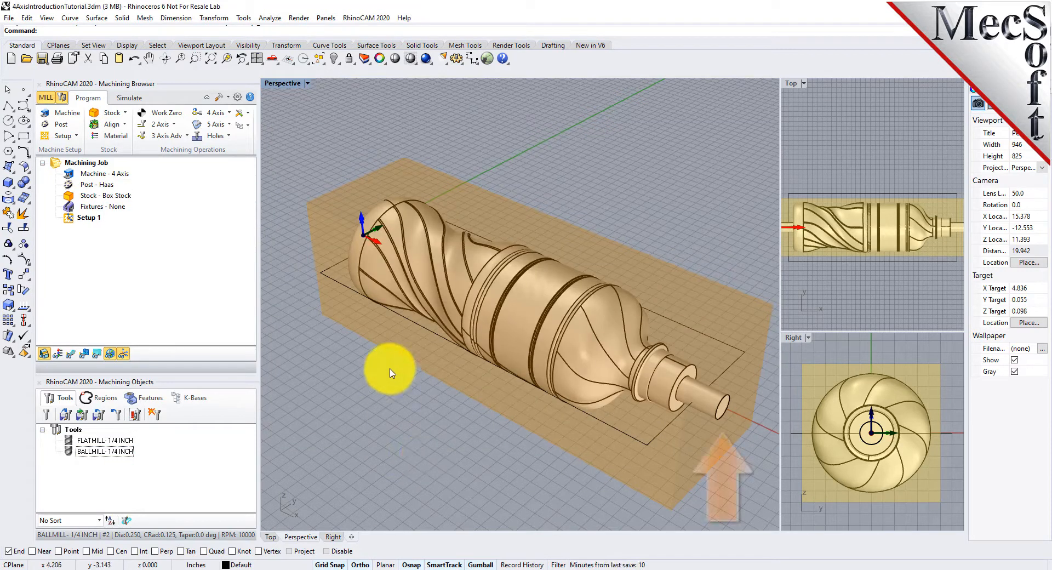
Step: Highlight the support cylinders at both ends of the part and the rectangular curve around it to examine them, and clear the selection
{"action": "left_click", "coordinate": [700, 405]}
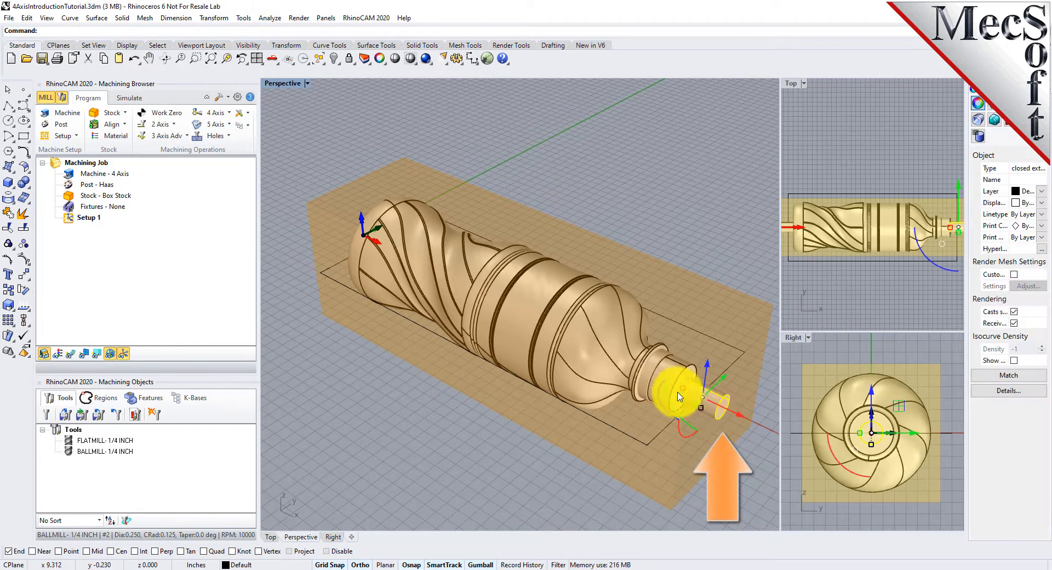
{"action": "right_click_drag", "start_coordinate": [348, 341], "coordinate": [406, 336]}
{"action": "left_click", "coordinate": [314, 366]}
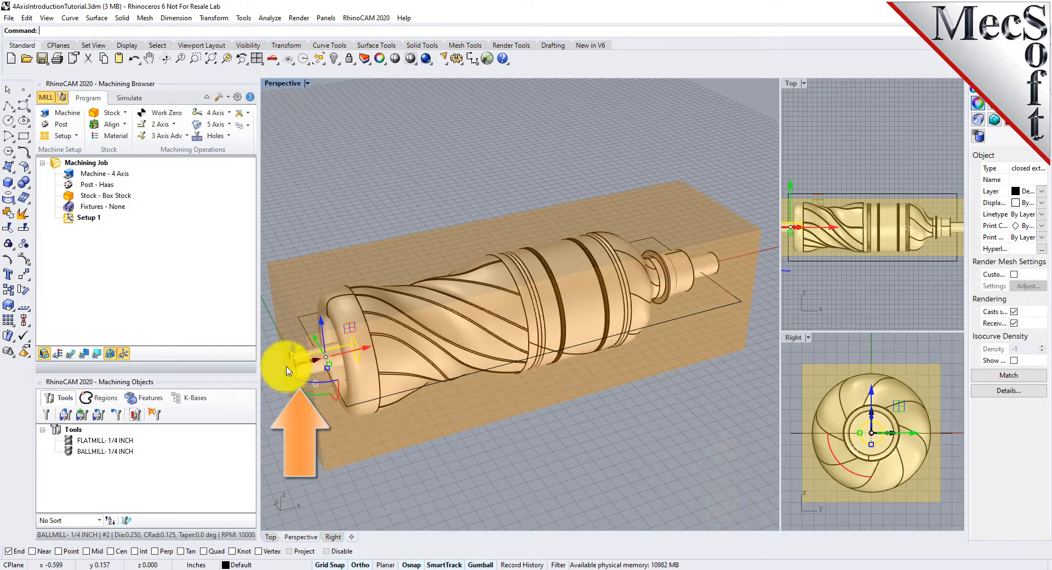
{"action": "left_click", "coordinate": [551, 415]}
{"action": "right_click_drag", "start_coordinate": [581, 427], "coordinate": [452, 427]}
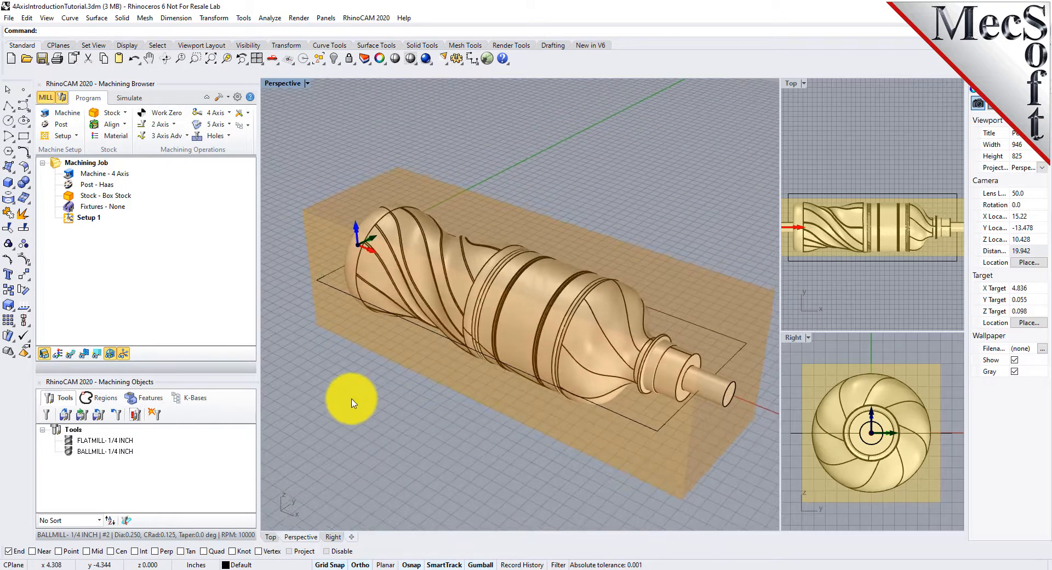
{"action": "left_click", "coordinate": [680, 322]}
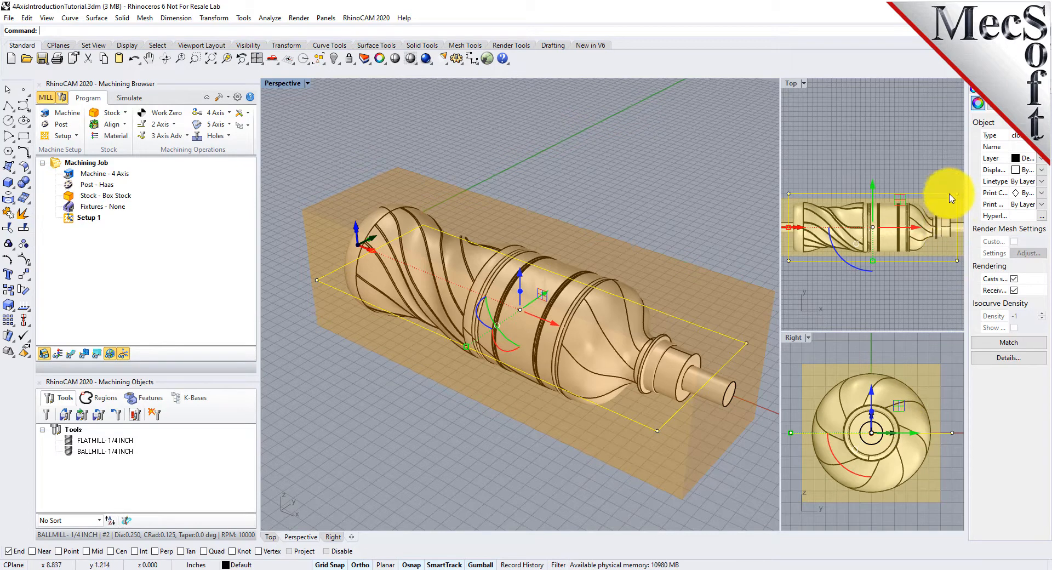
{"action": "left_click", "coordinate": [412, 423]}
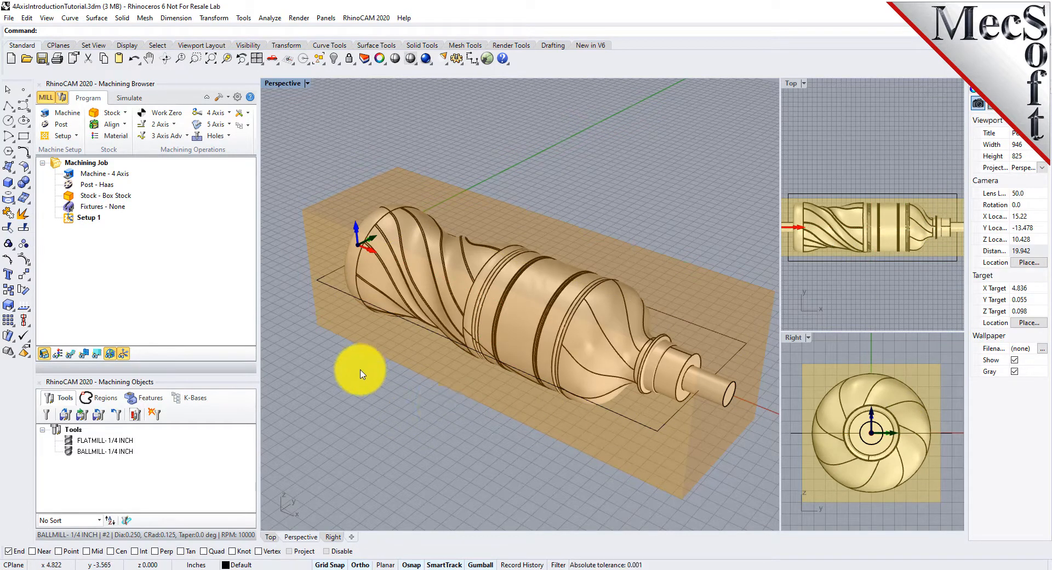
Step: Start a 3-axis Horizontal Roughing operation under Setup 1
{"action": "left_click", "coordinate": [83, 218]}
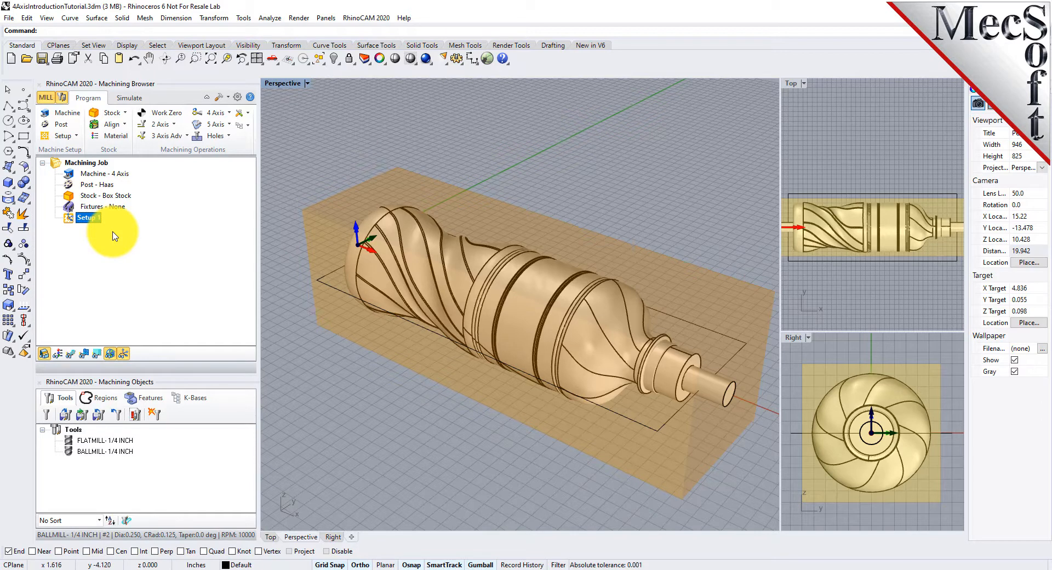
{"action": "left_click", "coordinate": [187, 138]}
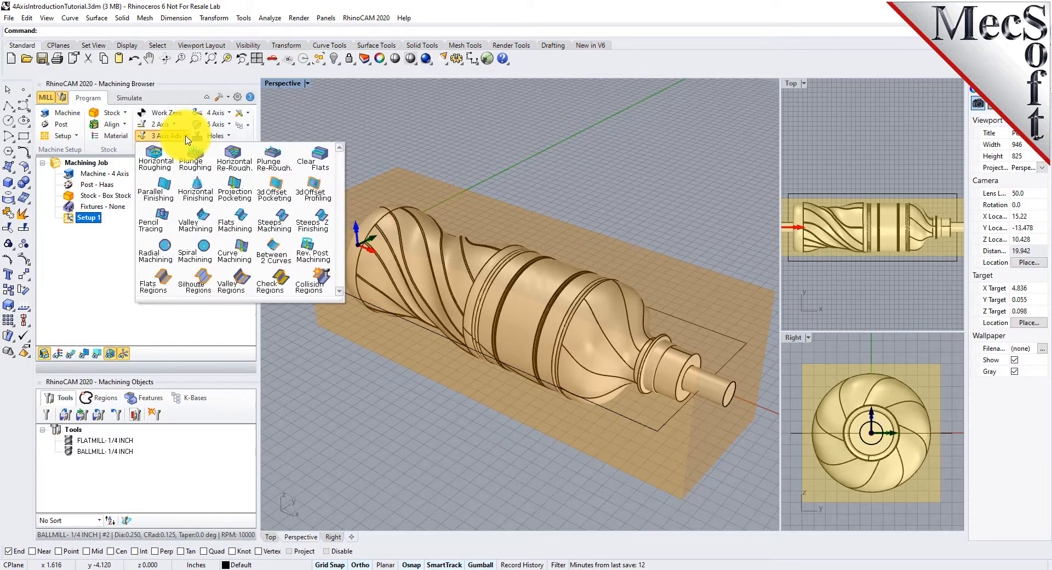
{"action": "left_click", "coordinate": [171, 172]}
{"action": "left_click_drag", "start_coordinate": [178, 109], "coordinate": [195, 120]}
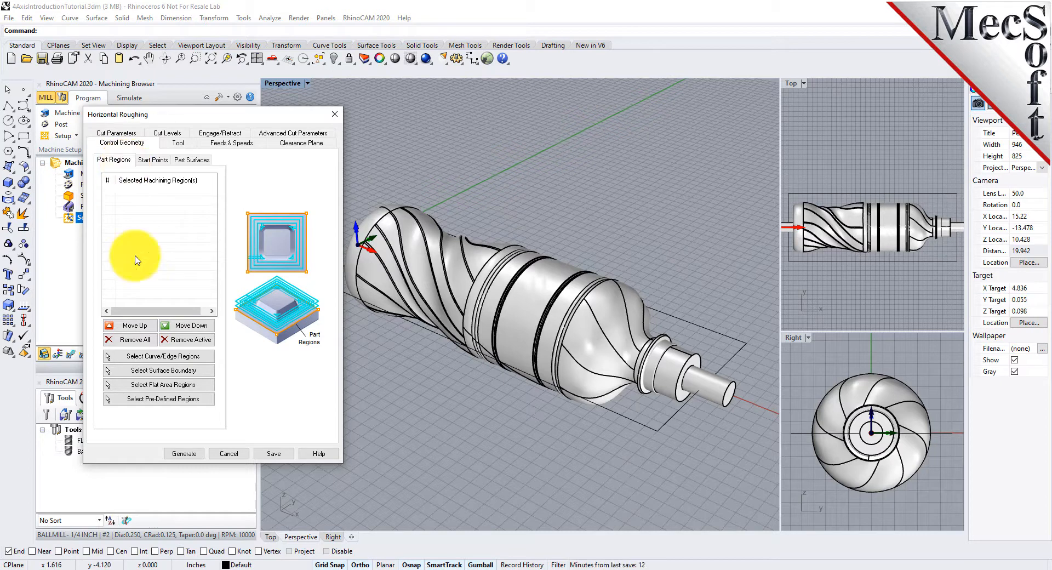
Step: Select the rectangular curve around the part as the machining region that contains the roughing operation
{"action": "left_click", "coordinate": [202, 362]}
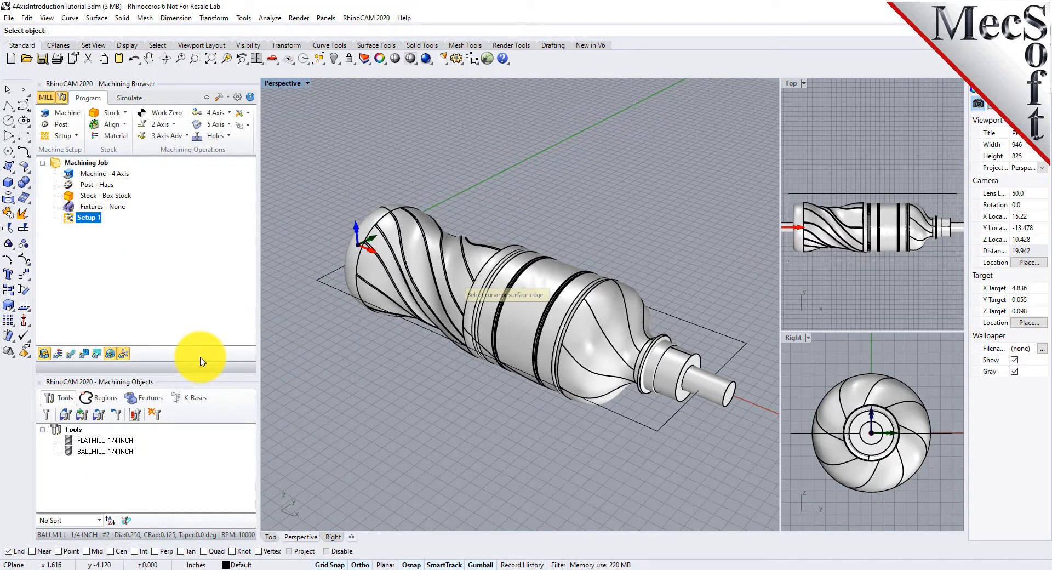
{"action": "left_click", "coordinate": [692, 326]}
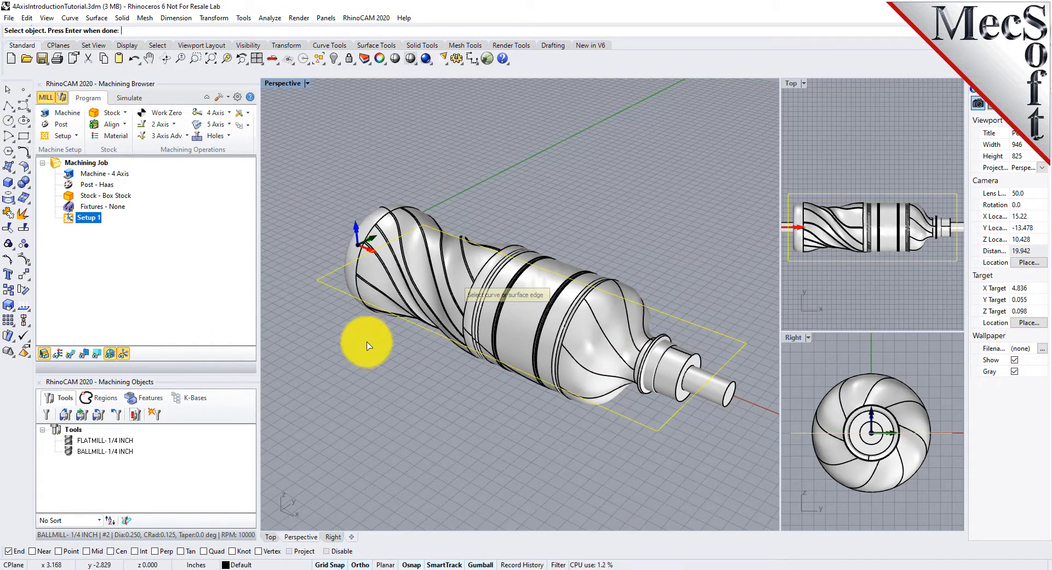
{"action": "key", "text": "Return"}
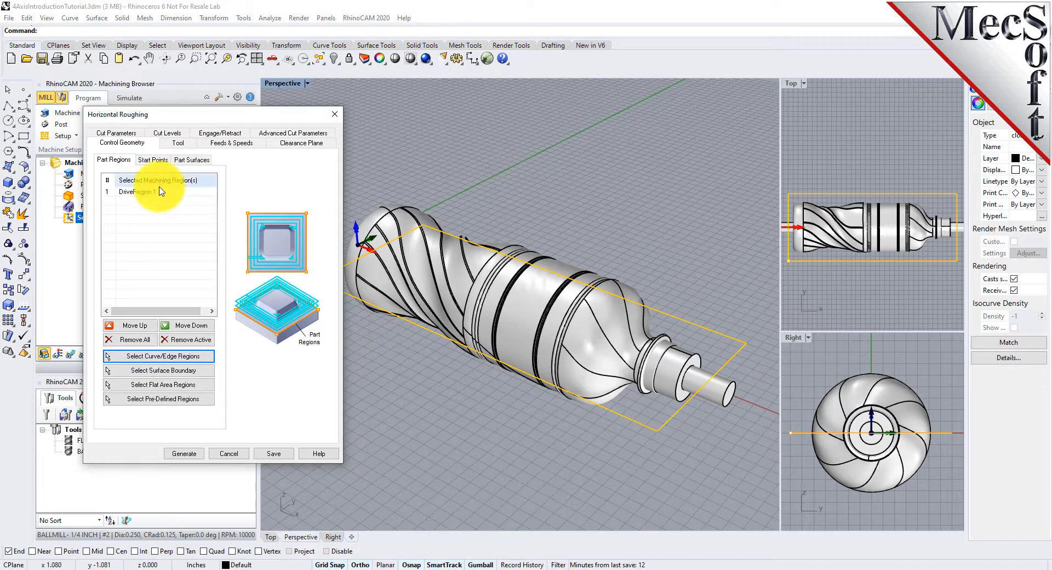
{"action": "left_click", "coordinate": [579, 192]}
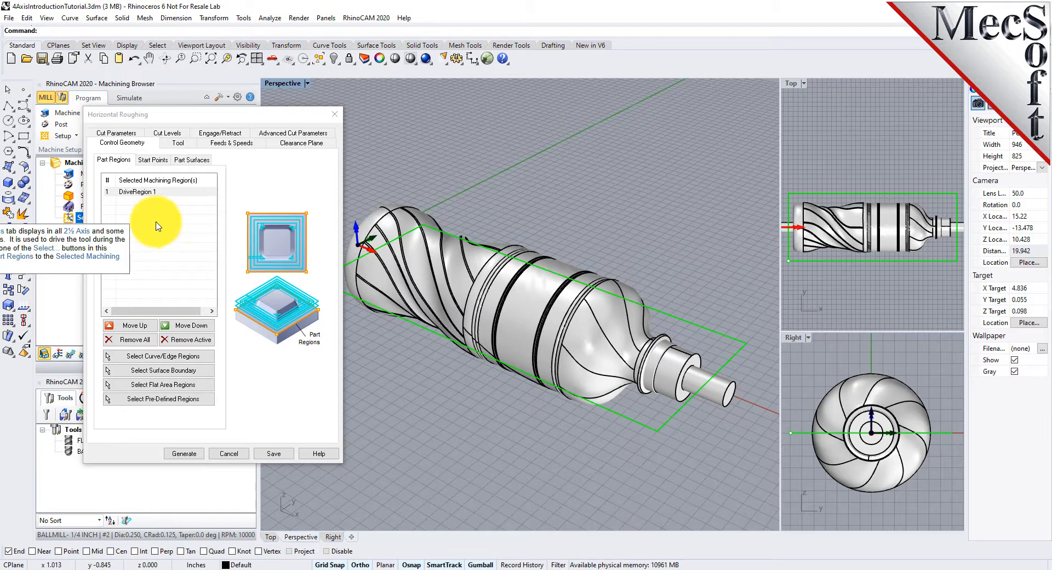
{"action": "left_click", "coordinate": [152, 193]}
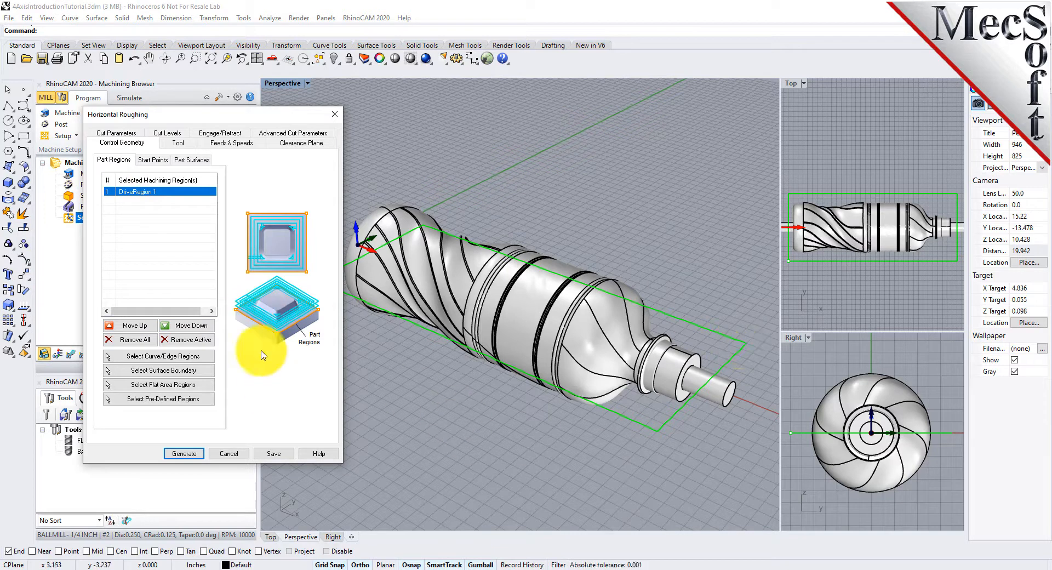
Step: Assign the FLATMILL- 1/4 INCH tool to the roughing operation and load its feeds and speeds from the tool
{"action": "left_click", "coordinate": [178, 144]}
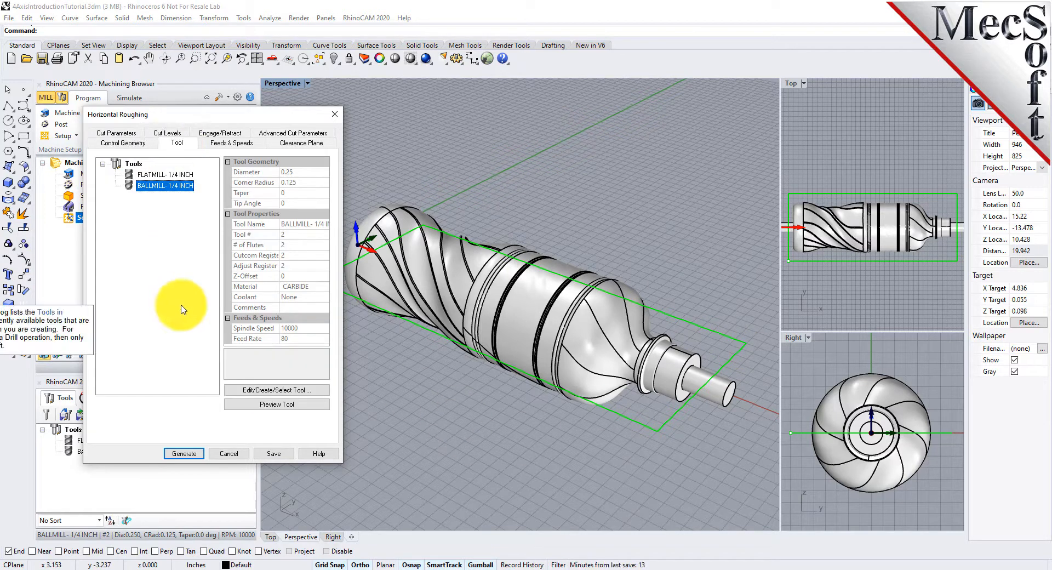
{"action": "left_click", "coordinate": [164, 175]}
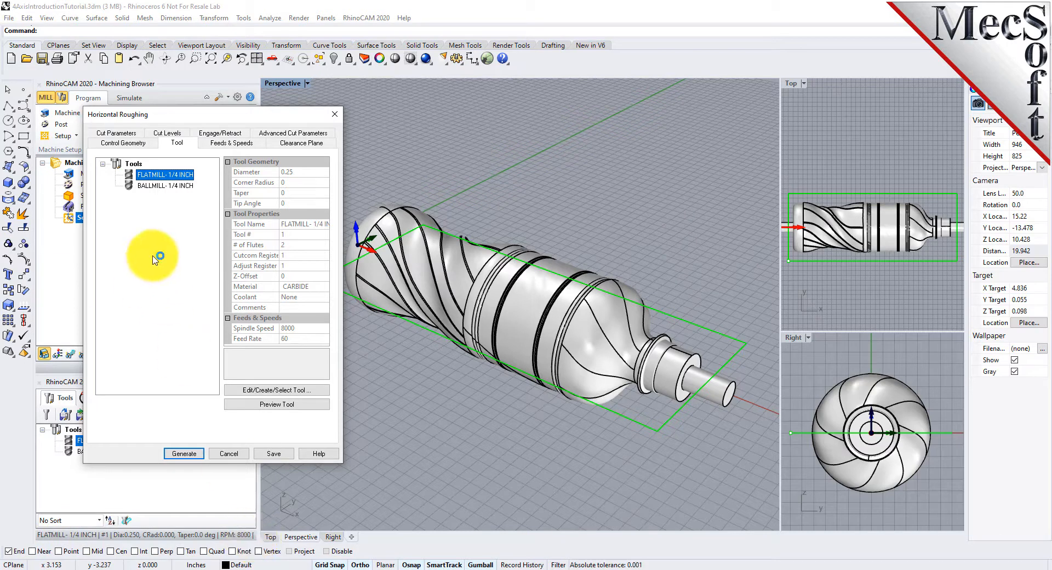
{"action": "left_click", "coordinate": [243, 144]}
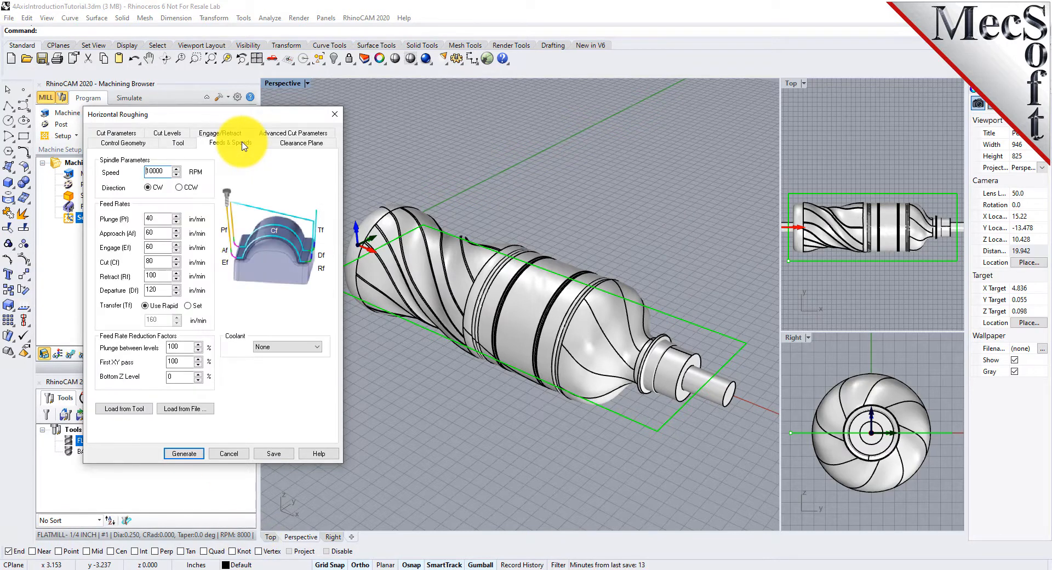
{"action": "left_click", "coordinate": [129, 410]}
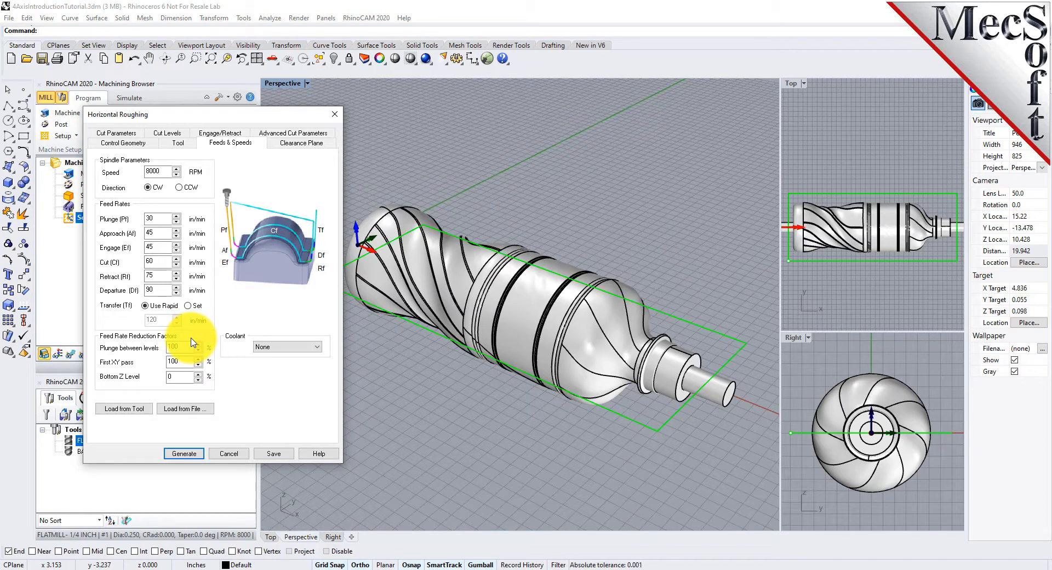
Step: Examine the roughing operation's clearance plane definition and cut transfer method, and check the plane's height above the part
{"action": "left_click", "coordinate": [301, 142]}
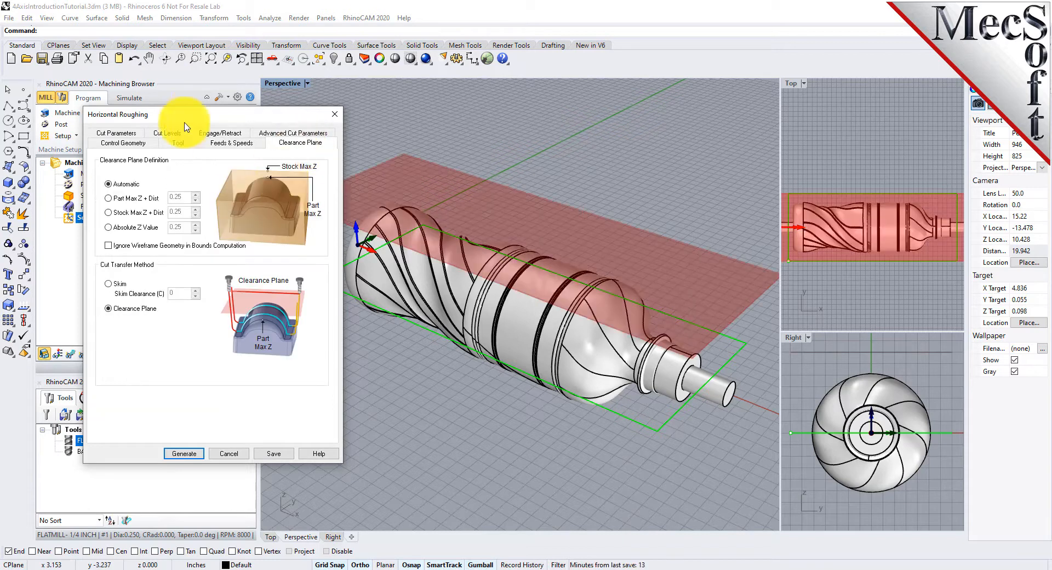
{"action": "left_click_drag", "start_coordinate": [186, 114], "coordinate": [207, 93]}
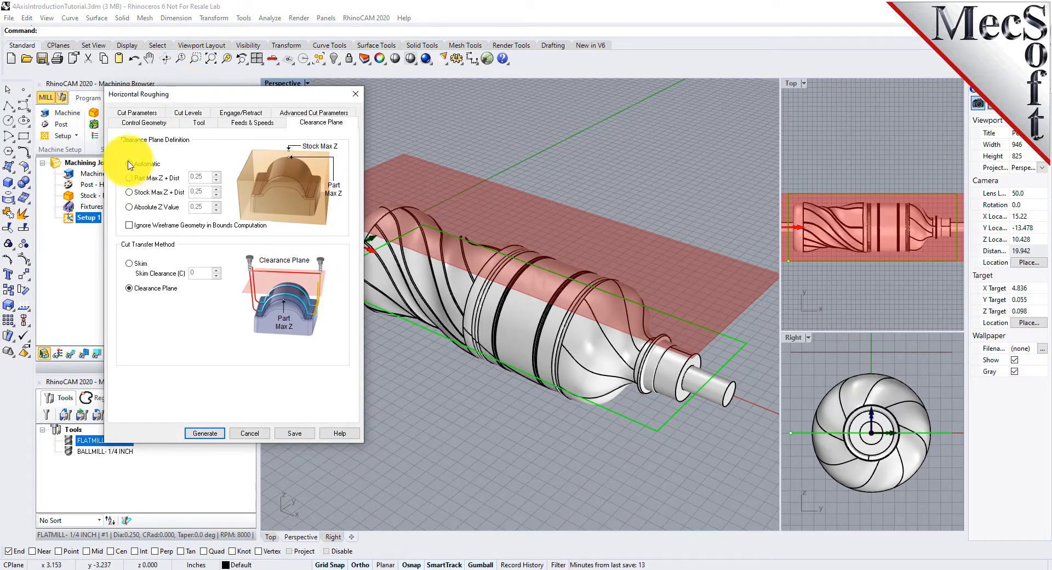
{"action": "mouse_move", "coordinate": [132, 170]}
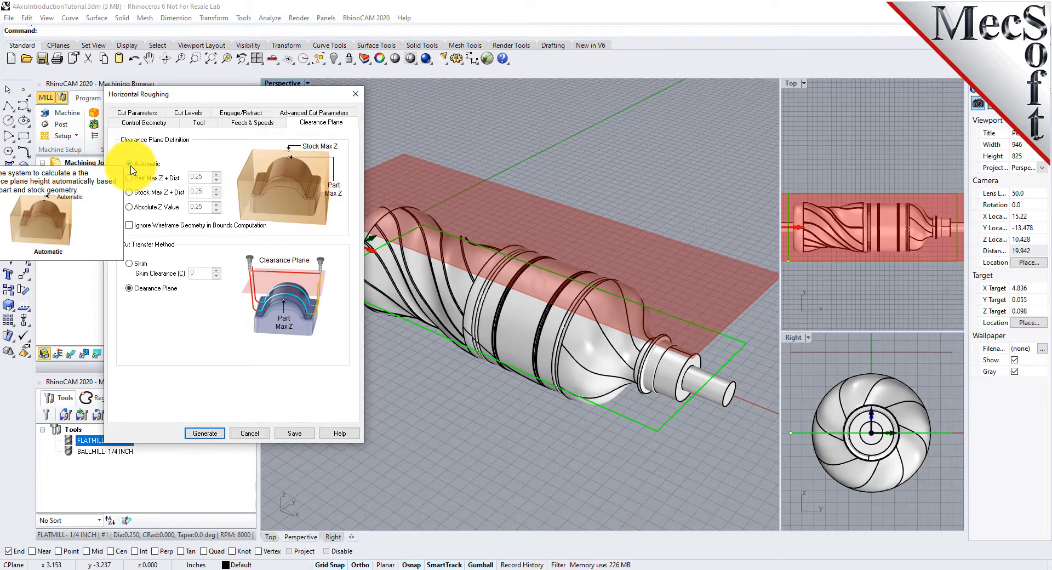
{"action": "mouse_move", "coordinate": [132, 292]}
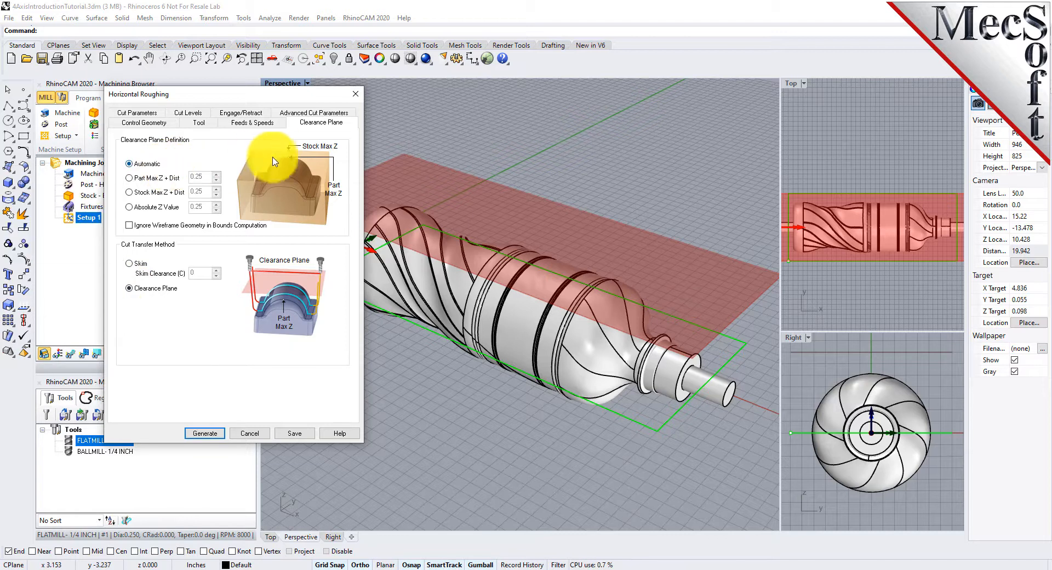
{"action": "mouse_move", "coordinate": [291, 160]}
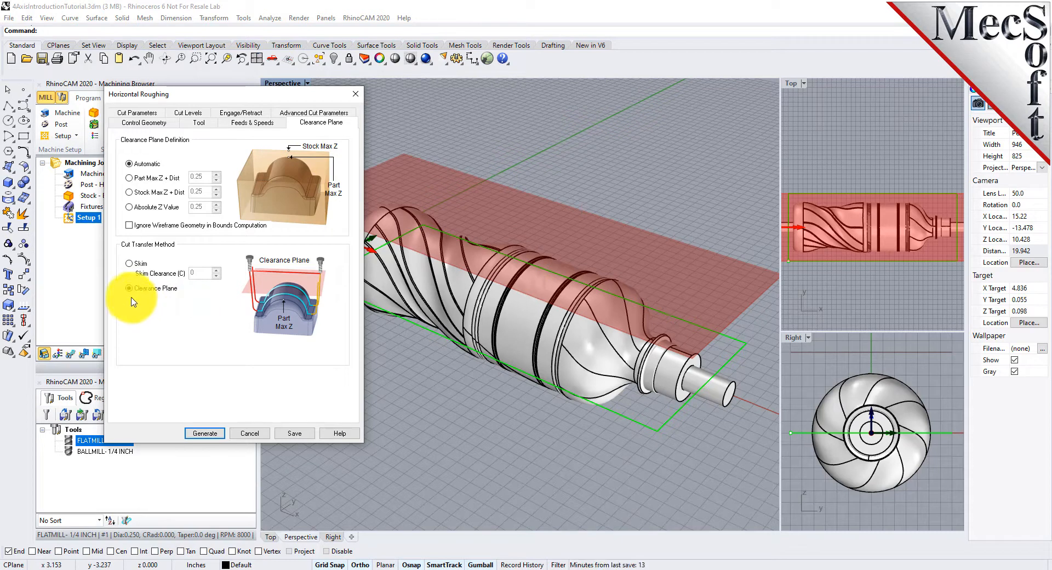
{"action": "mouse_move", "coordinate": [252, 276]}
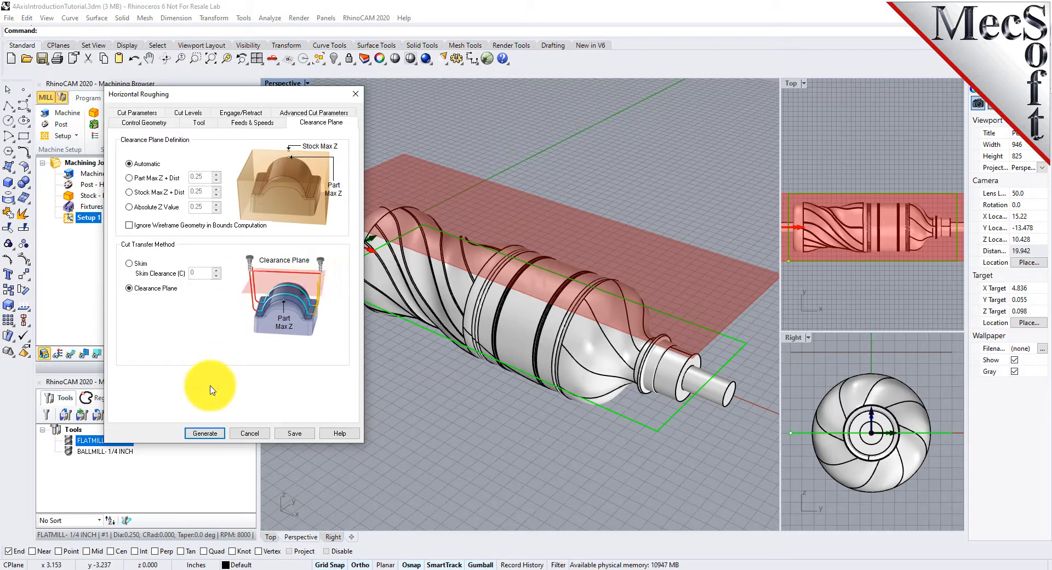
{"action": "mouse_move", "coordinate": [669, 416]}
{"action": "right_mouse_down"}
{"action": "mouse_move", "coordinate": [616, 430]}
{"action": "mouse_move", "coordinate": [636, 430]}
{"action": "mouse_move", "coordinate": [573, 364]}
{"action": "mouse_move", "coordinate": [568, 371]}
{"action": "mouse_move", "coordinate": [627, 451]}
{"action": "mouse_move", "coordinate": [667, 421]}
{"action": "right_mouse_up"}
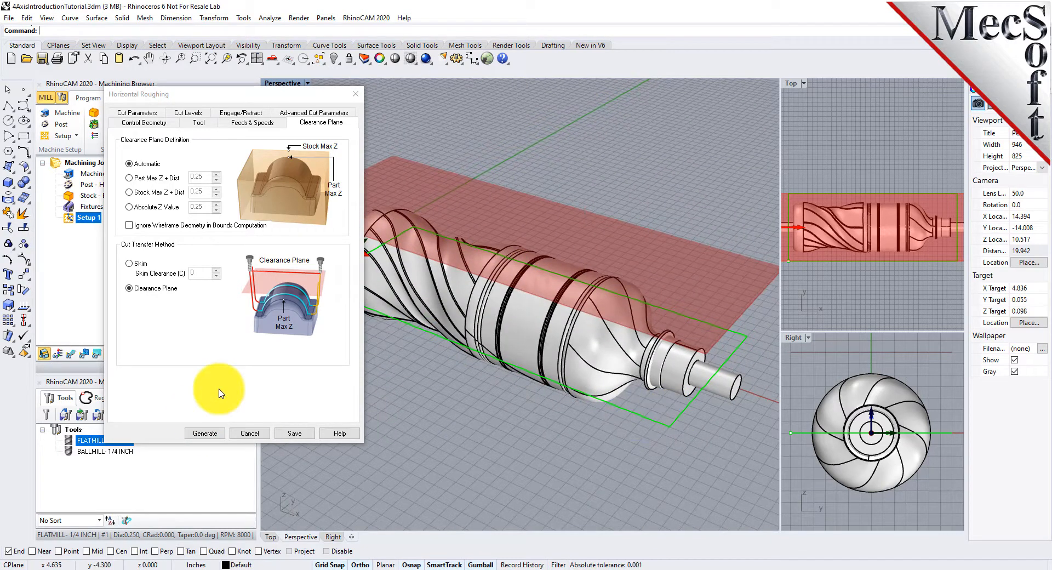
Step: Review the roughing tolerances and stock allowance, and set the stepover distance to 40% of the tool diameter
{"action": "left_click", "coordinate": [137, 112]}
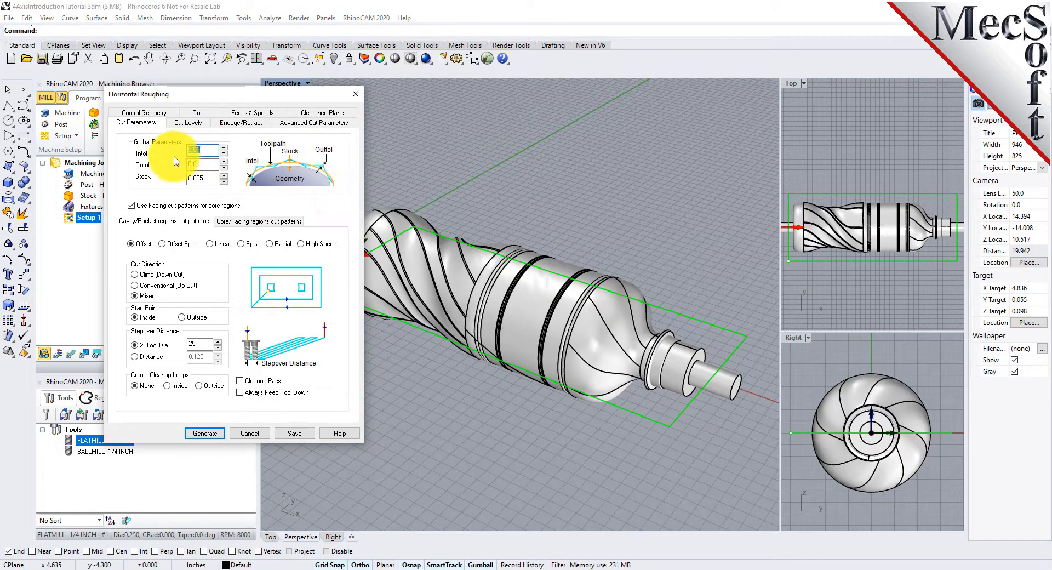
{"action": "double_click", "coordinate": [207, 164]}
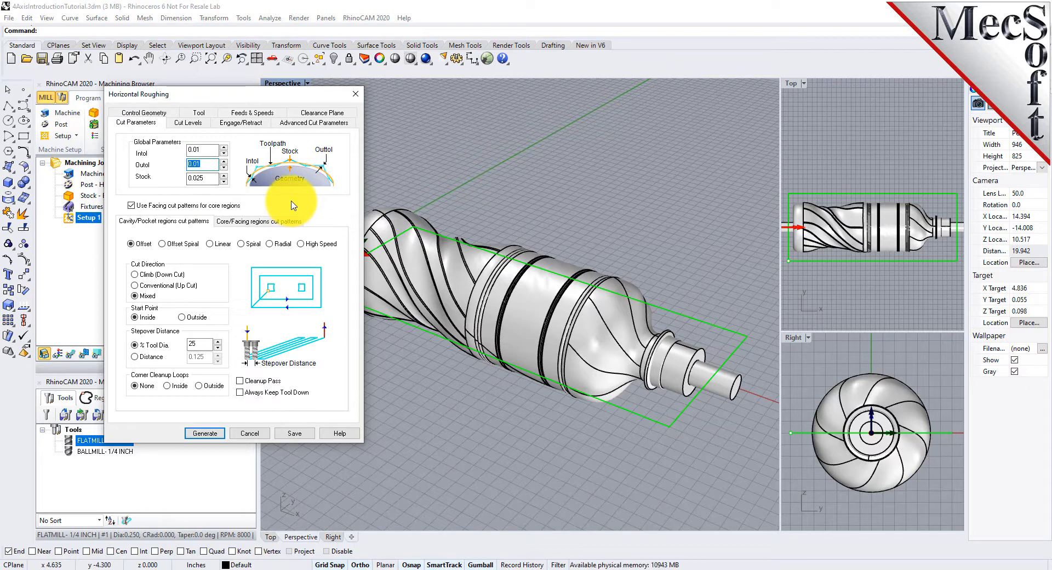
{"action": "double_click", "coordinate": [202, 177]}
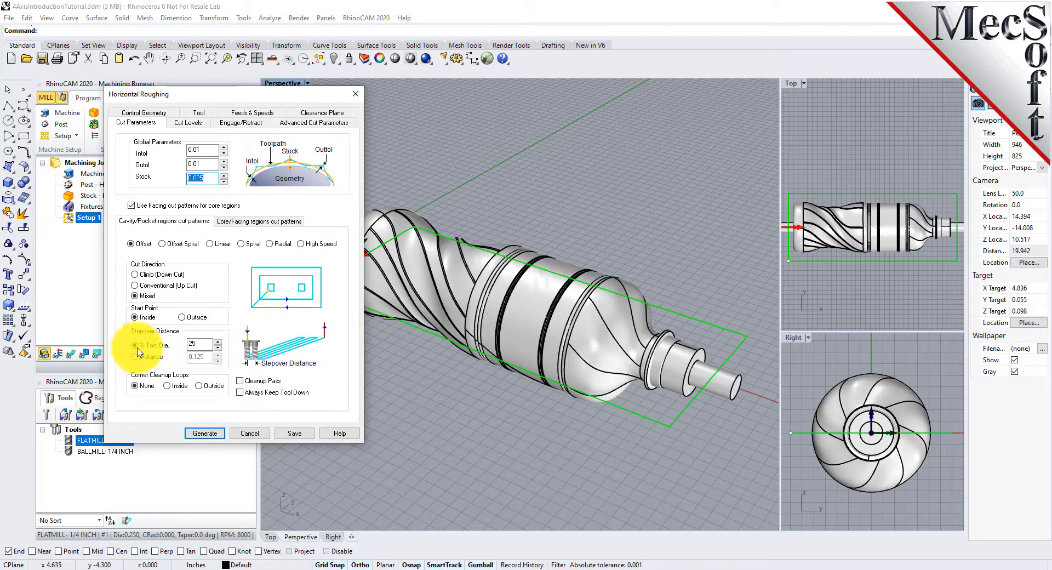
{"action": "left_click", "coordinate": [200, 343]}
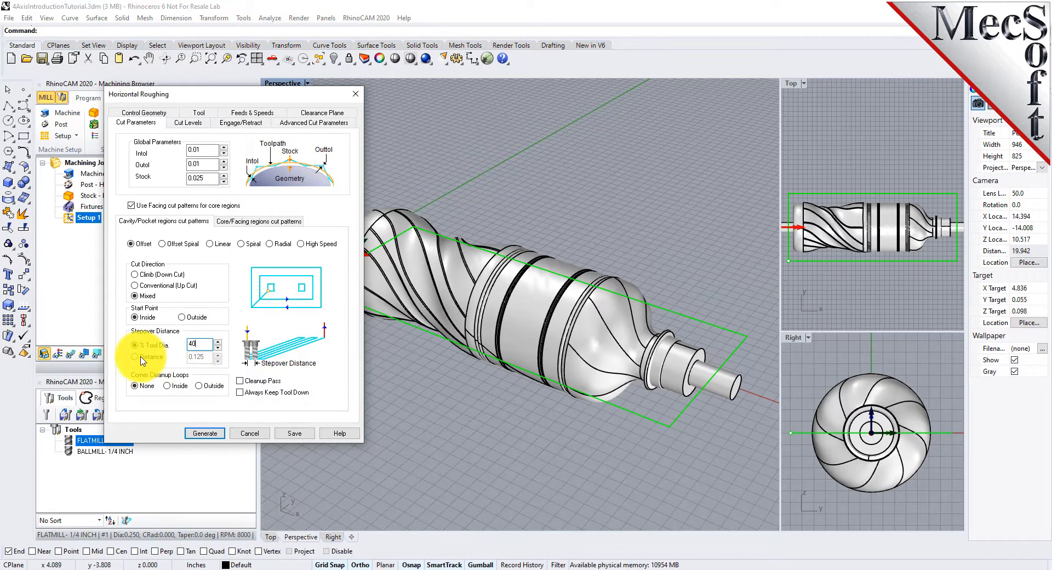
{"action": "mouse_move", "coordinate": [142, 359]}
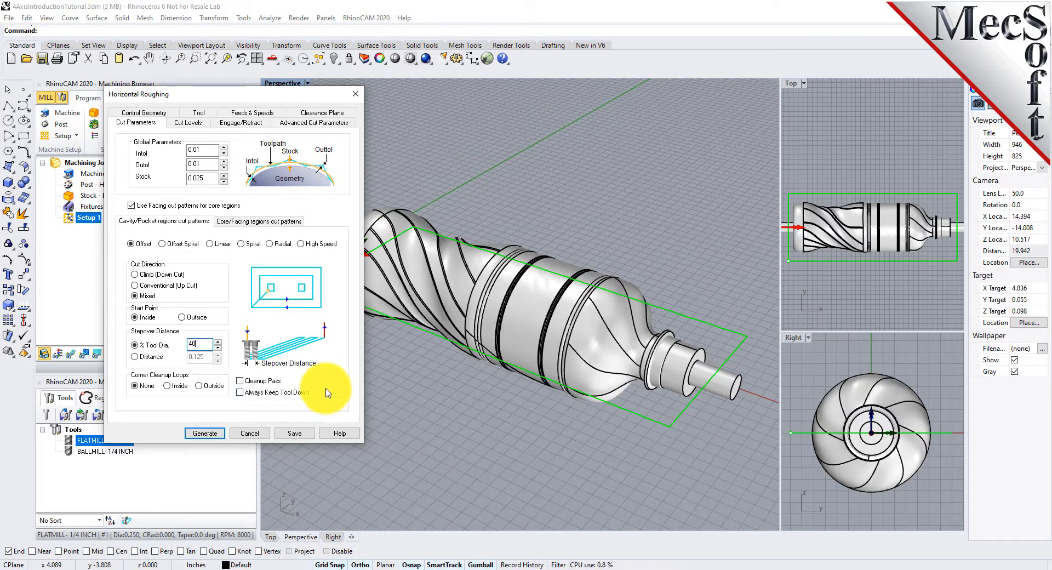
Step: Compare the roughing stepdown percentage with the stepover percentage of the tool diameter
{"action": "left_click", "coordinate": [189, 123]}
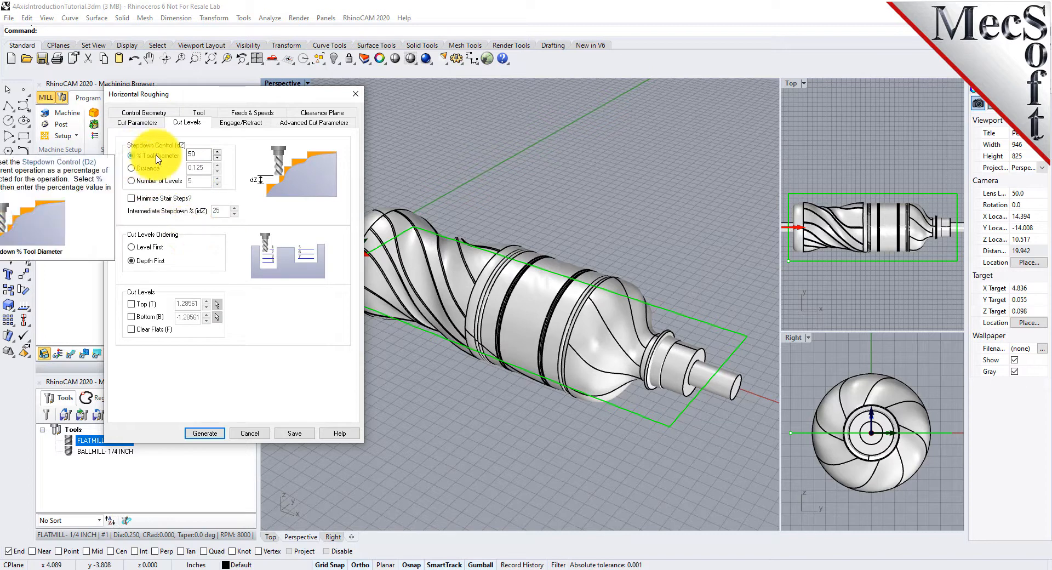
{"action": "double_click", "coordinate": [192, 154]}
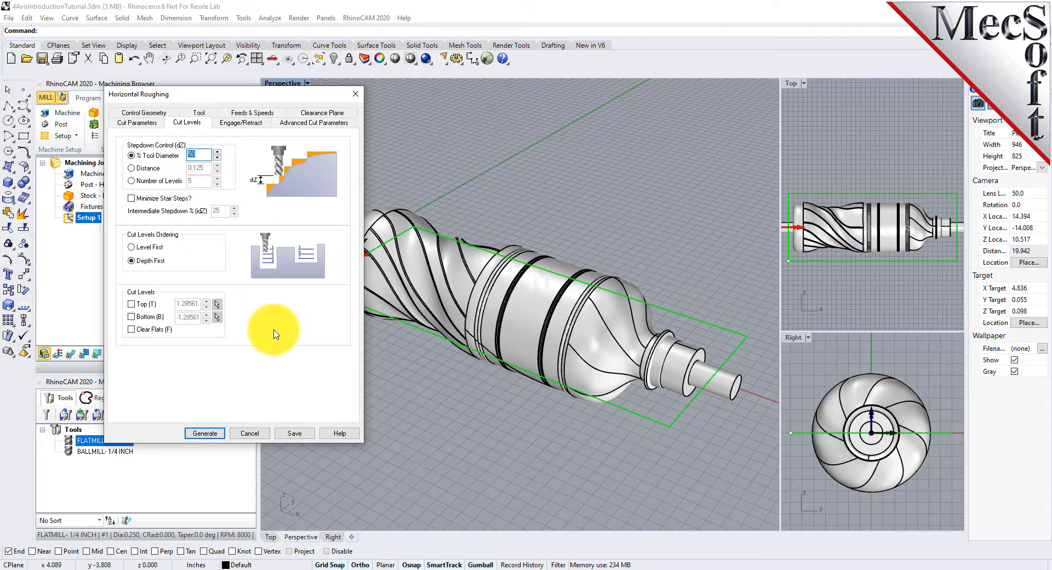
{"action": "left_click", "coordinate": [150, 122]}
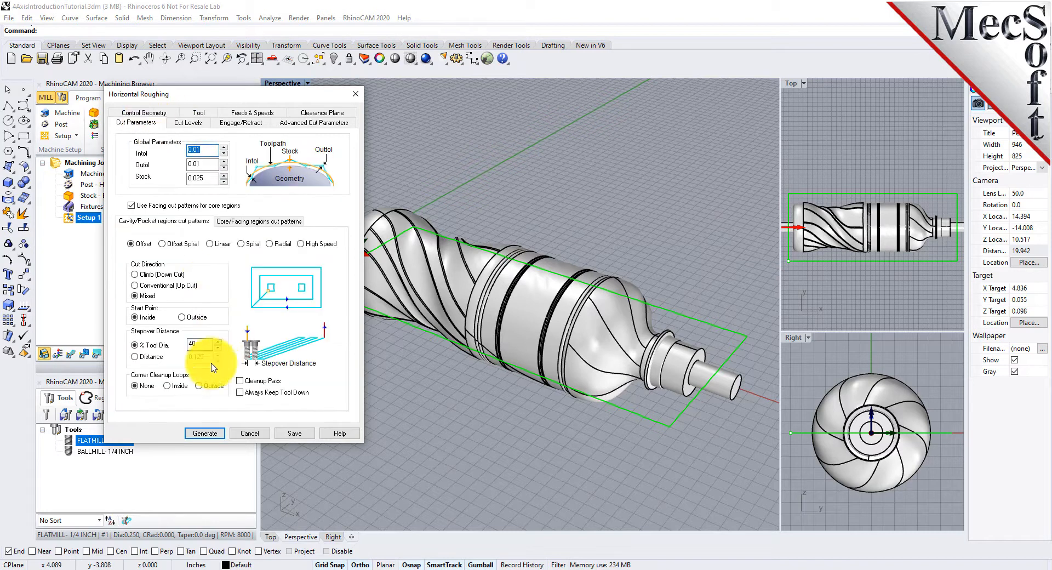
{"action": "double_click", "coordinate": [196, 345]}
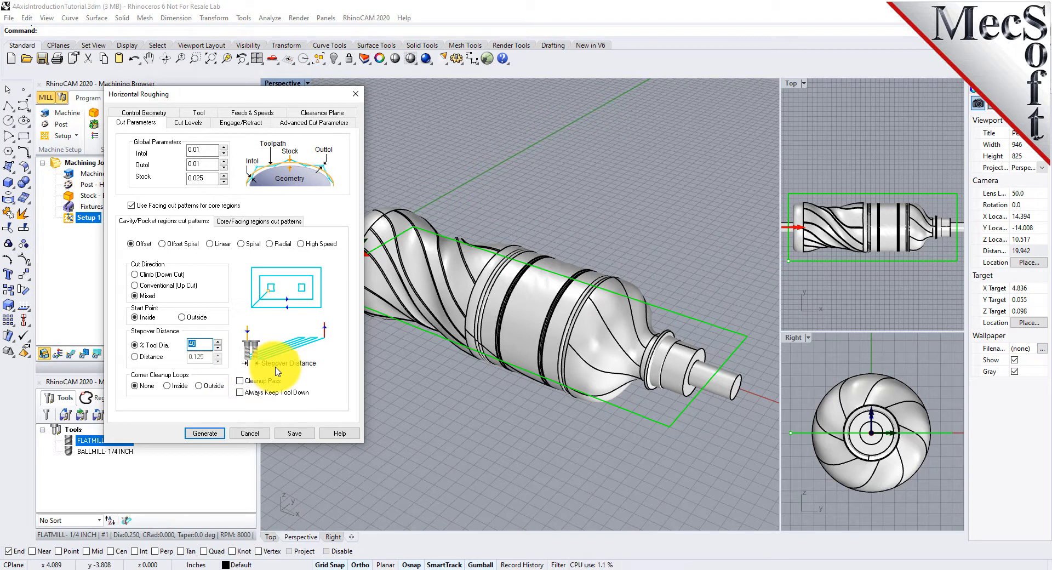
Step: Limit the roughing cut levels with a bottom level of 0, at the middle of the part
{"action": "left_click", "coordinate": [188, 122]}
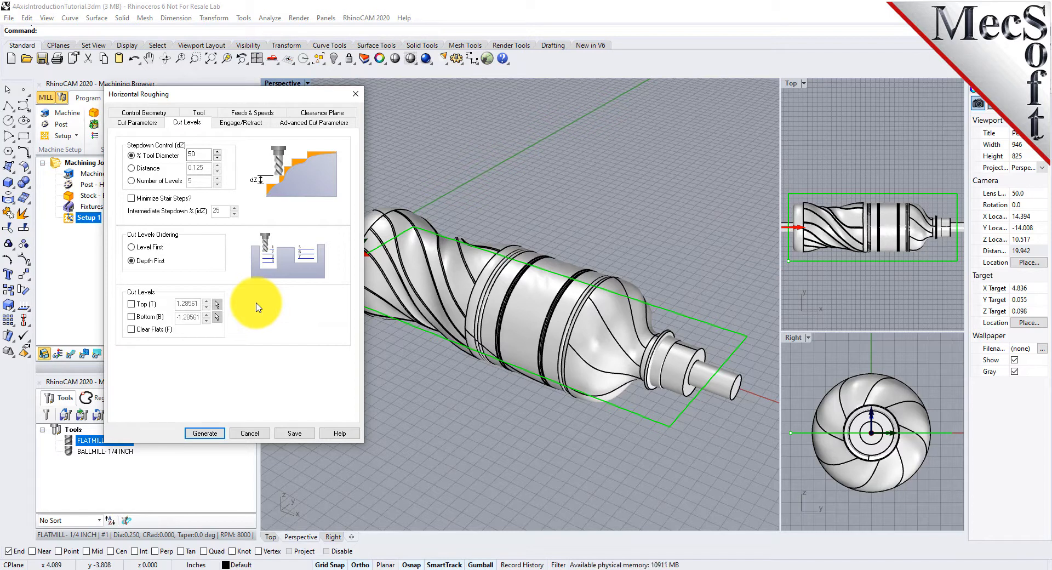
{"action": "left_click", "coordinate": [132, 318]}
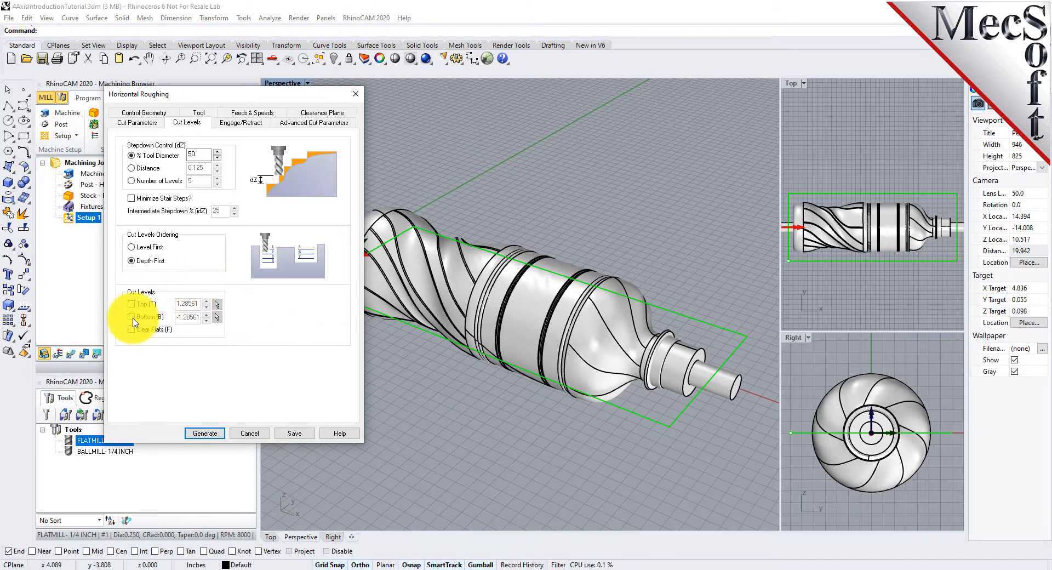
{"action": "double_click", "coordinate": [182, 318]}
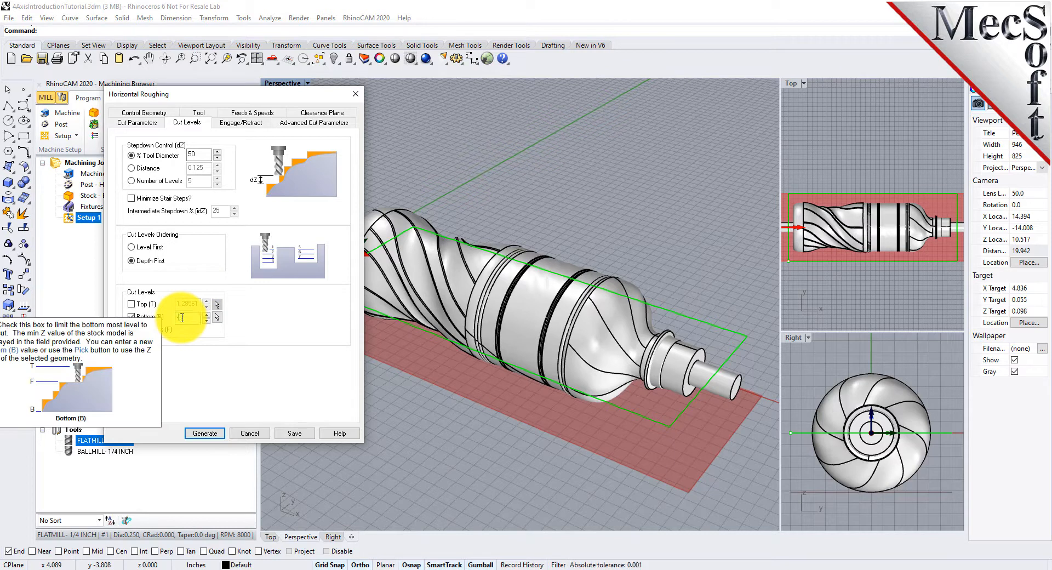
{"action": "type", "text": "0"}
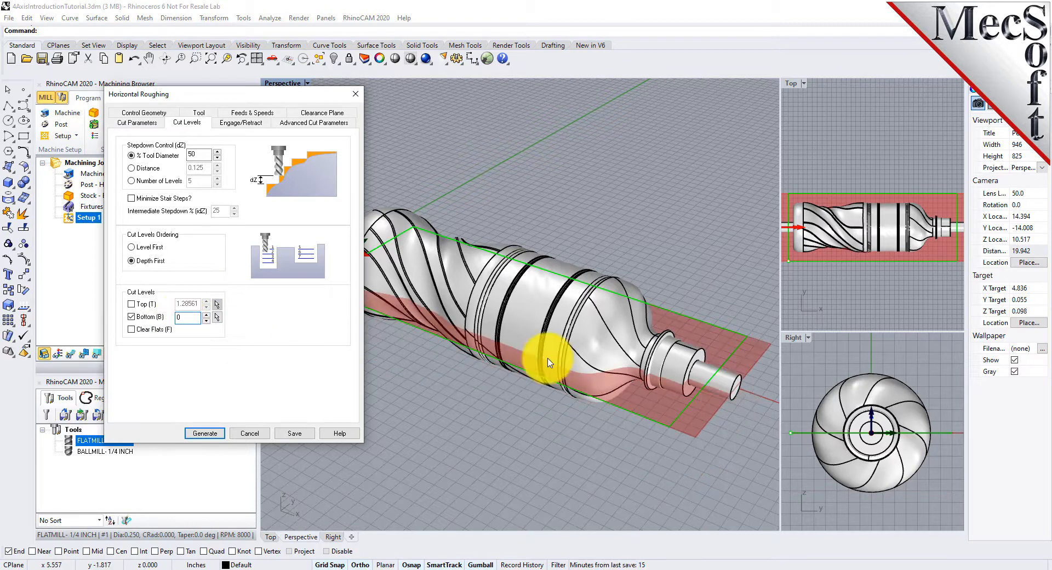
{"action": "right_click_drag", "start_coordinate": [720, 397], "coordinate": [603, 427]}
Step: Examine the engage and retract settings, including the path ramp angle and the option to engage in previously cut areas
{"action": "left_click", "coordinate": [248, 124]}
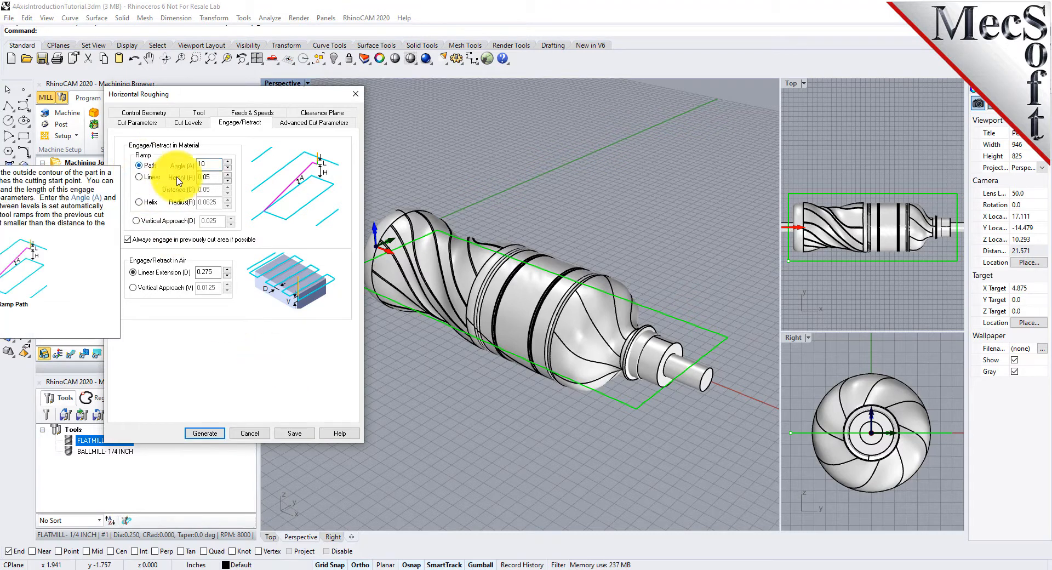
{"action": "left_click_drag", "start_coordinate": [215, 163], "coordinate": [188, 163]}
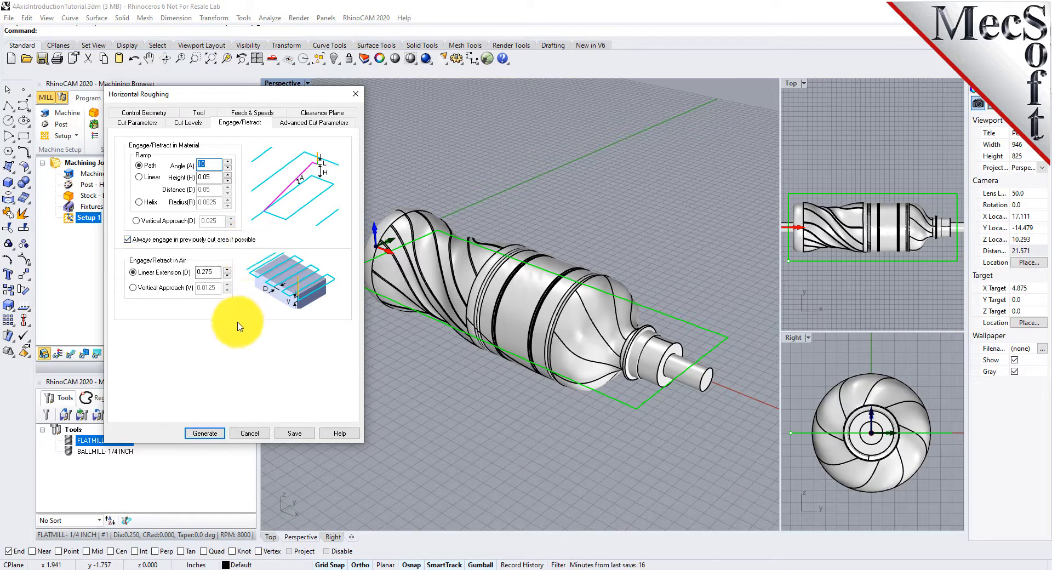
{"action": "left_click", "coordinate": [128, 241]}
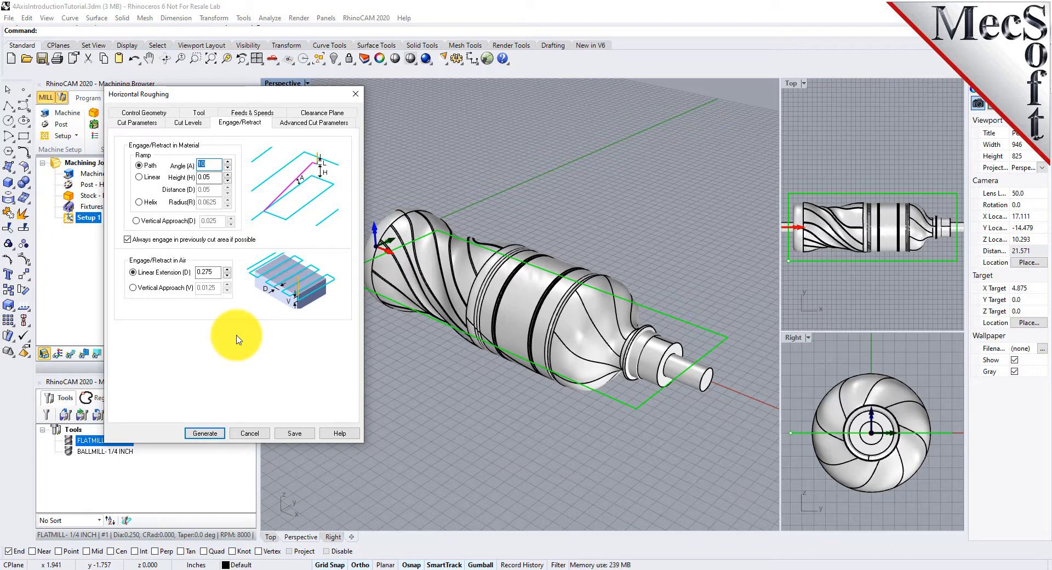
Step: Generate the horizontal roughing toolpath with linear extension engagement in air, and inspect the toolpath around the part
{"action": "left_click", "coordinate": [134, 276]}
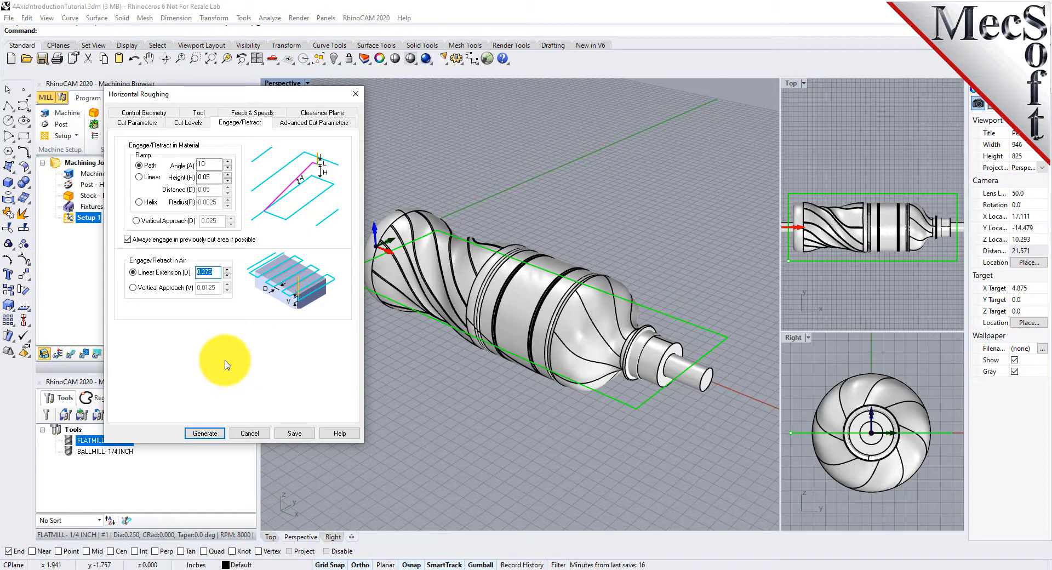
{"action": "left_click", "coordinate": [205, 433]}
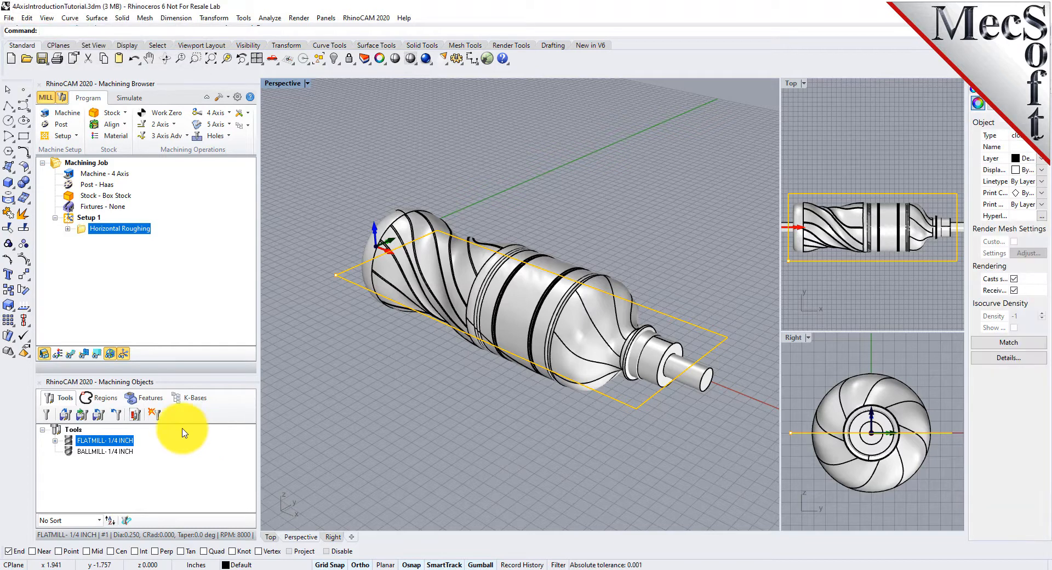
{"action": "left_click", "coordinate": [72, 355]}
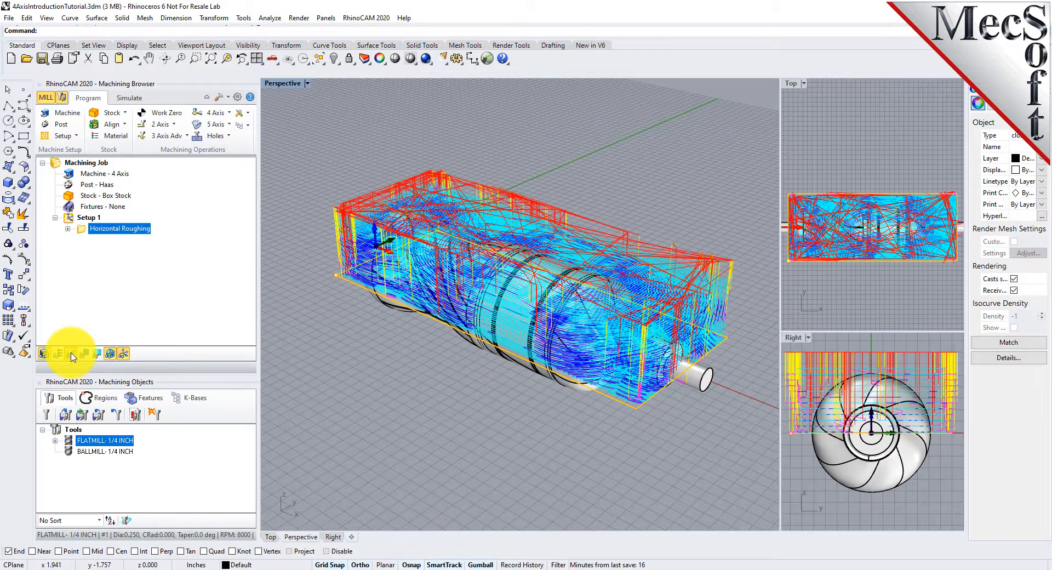
{"action": "left_click", "coordinate": [72, 356]}
{"action": "left_click", "coordinate": [72, 355]}
{"action": "right_click_drag", "start_coordinate": [619, 327], "coordinate": [651, 330]}
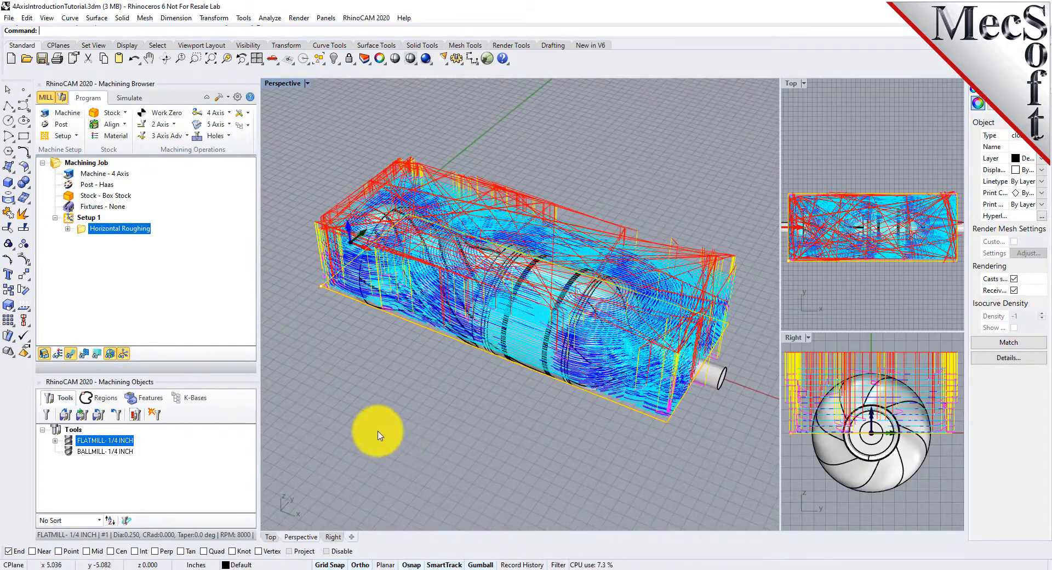
Step: Review the simulation preferences, including the simulation model, display interval, accuracy and stock transparency
{"action": "left_click", "coordinate": [129, 98]}
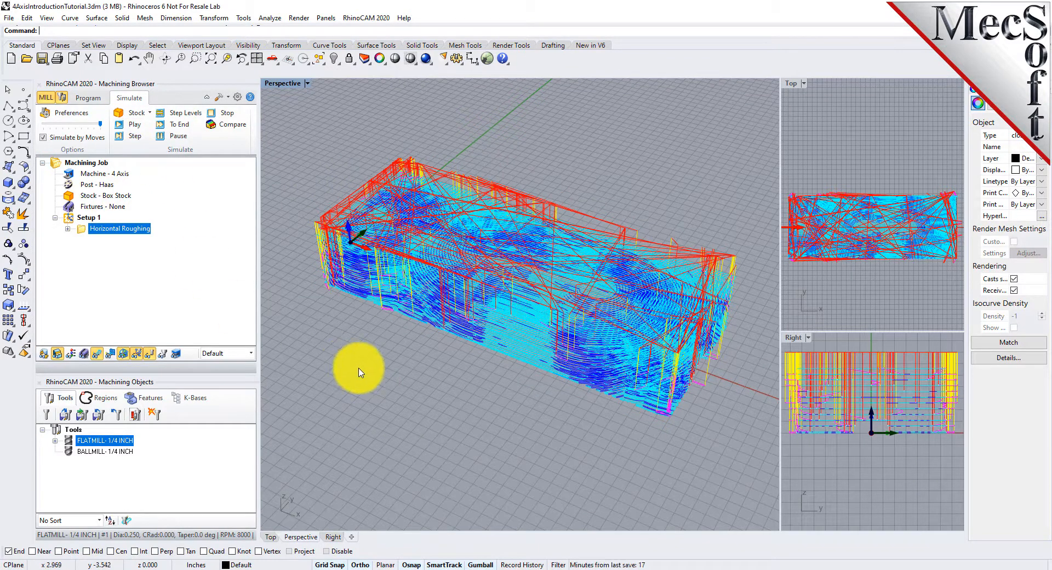
{"action": "left_click", "coordinate": [90, 118]}
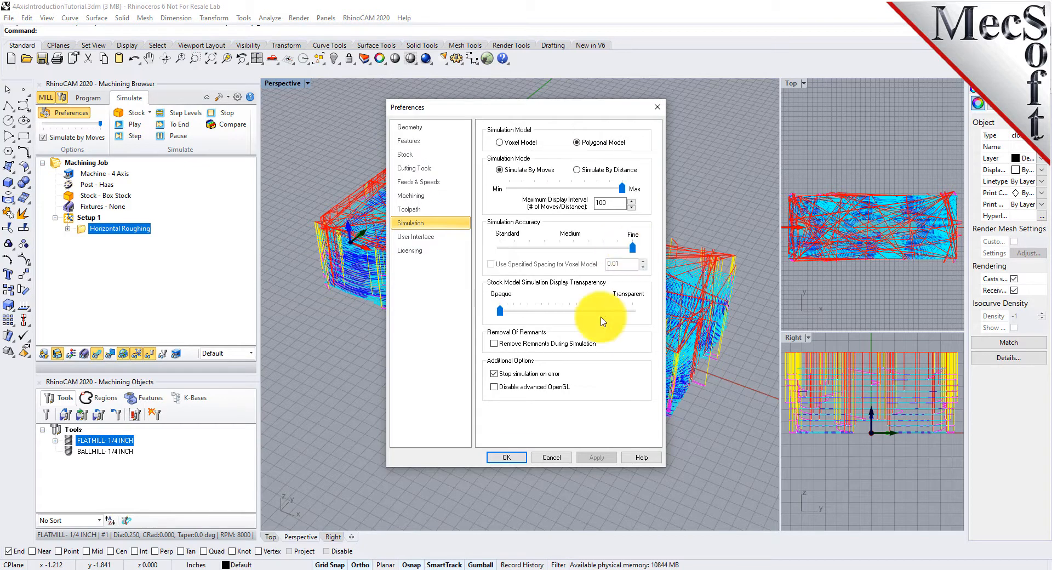
{"action": "left_click", "coordinate": [505, 458]}
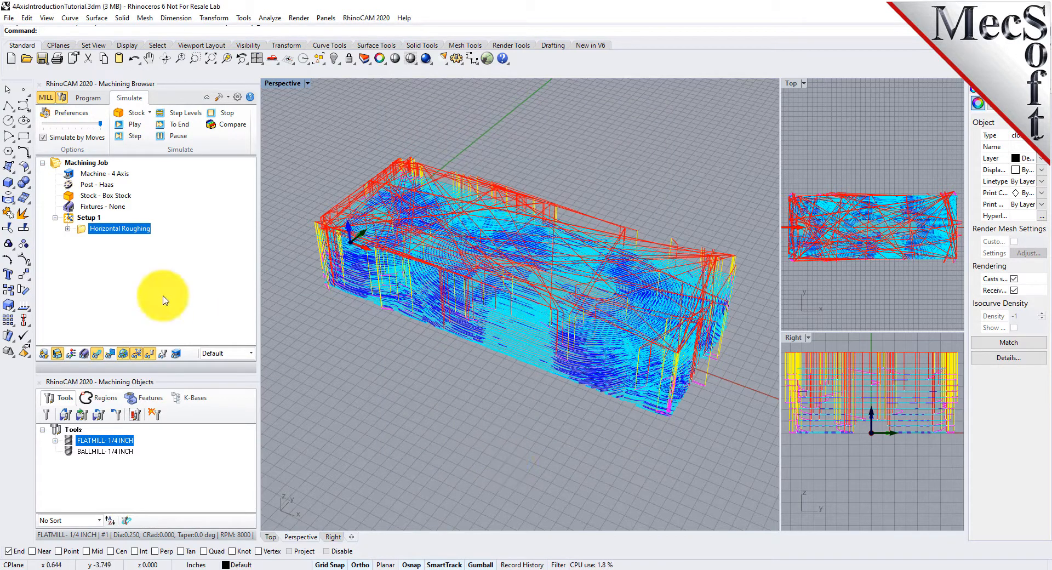
Step: Simulate the Setup 1 horizontal roughing at a slightly reduced speed with the toolpath display hidden
{"action": "left_click", "coordinate": [44, 139]}
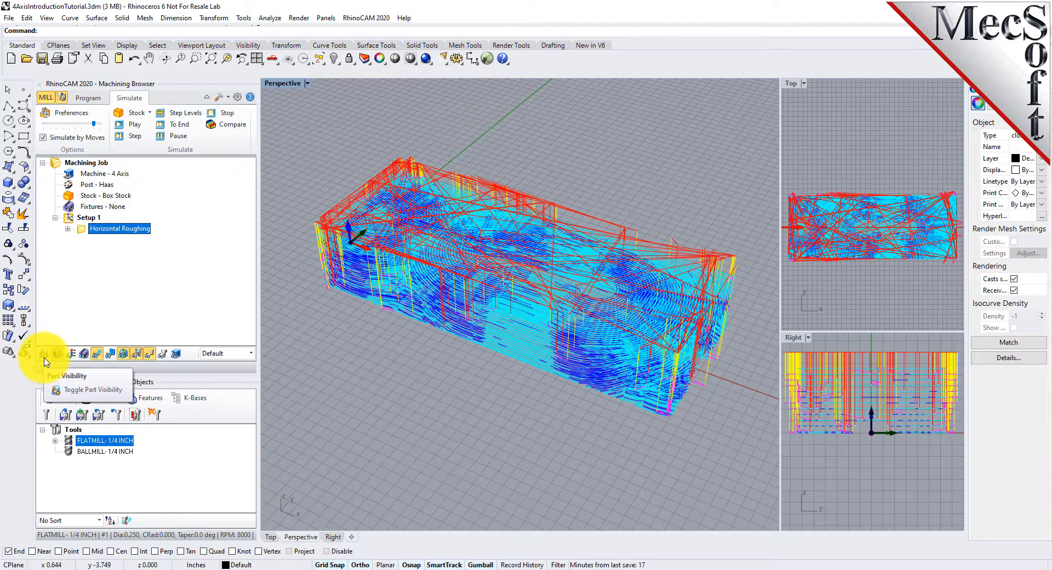
{"action": "left_click", "coordinate": [137, 127]}
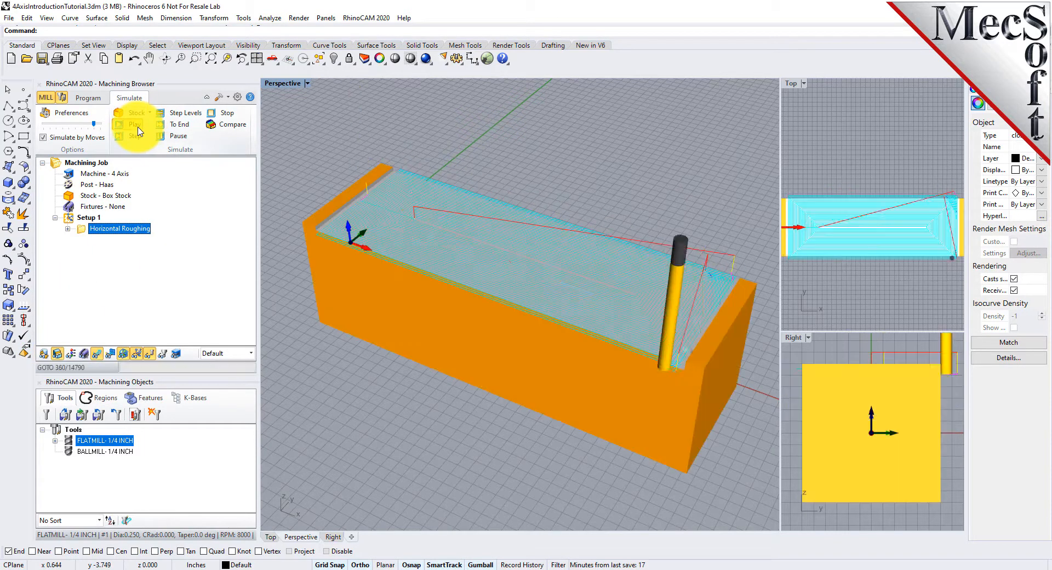
{"action": "left_click", "coordinate": [98, 355]}
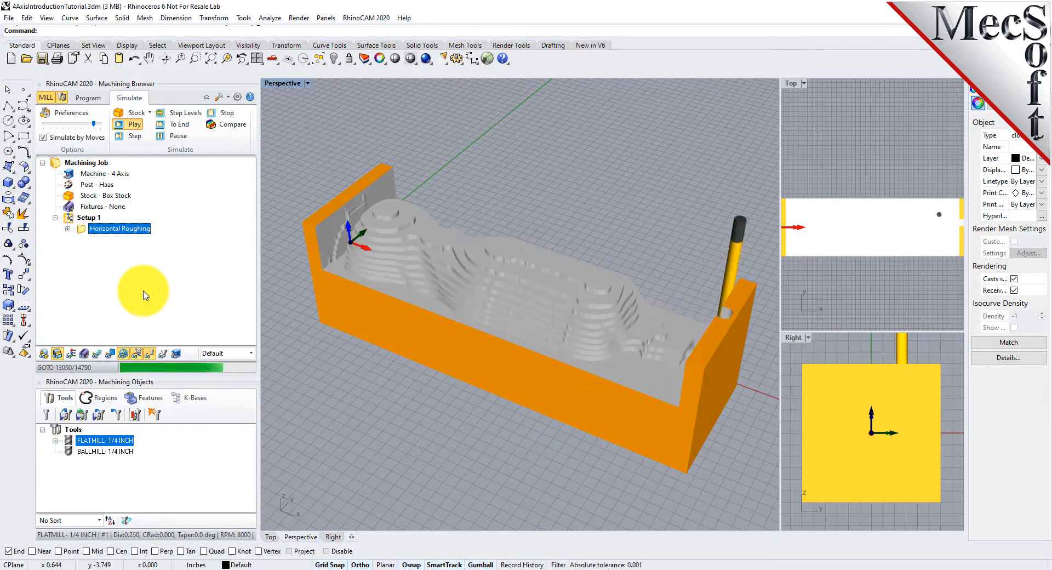
Step: Inspect the roughed stock from several angles and turn on the tool holder display in the simulation
{"action": "right_click_drag", "start_coordinate": [625, 340], "coordinate": [463, 298]}
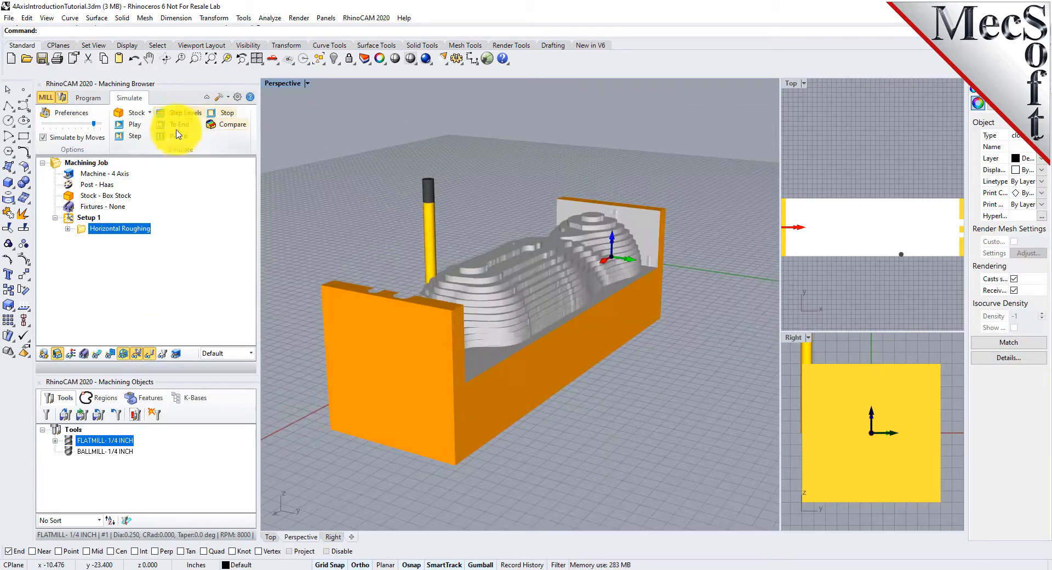
{"action": "right_click_drag", "start_coordinate": [533, 295], "coordinate": [724, 319]}
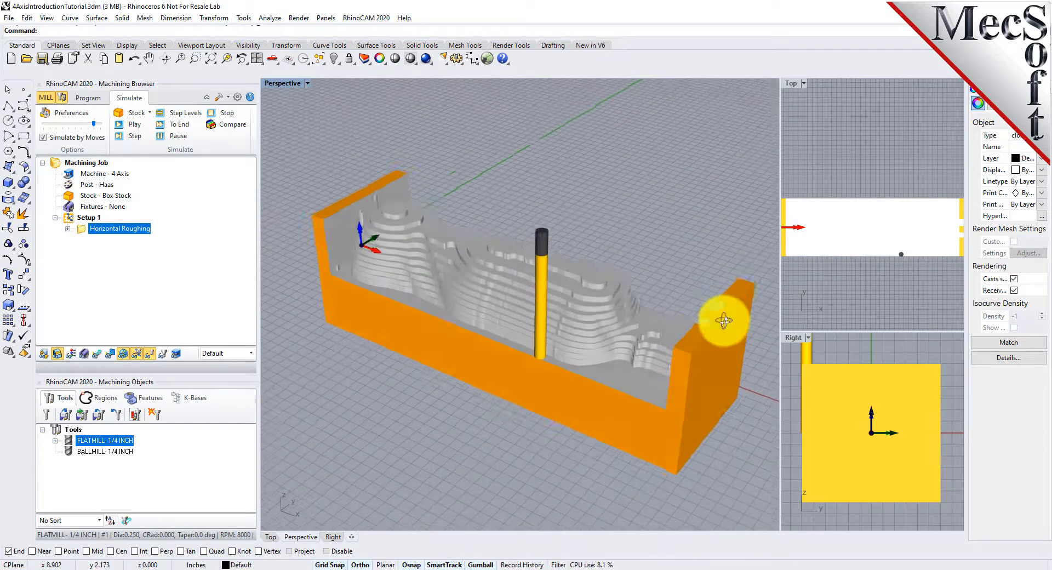
{"action": "scroll", "coordinate": [723, 320], "scroll_direction": "down", "scroll_amount": 3}
{"action": "scroll", "coordinate": [553, 291], "scroll_direction": "up", "scroll_amount": 4}
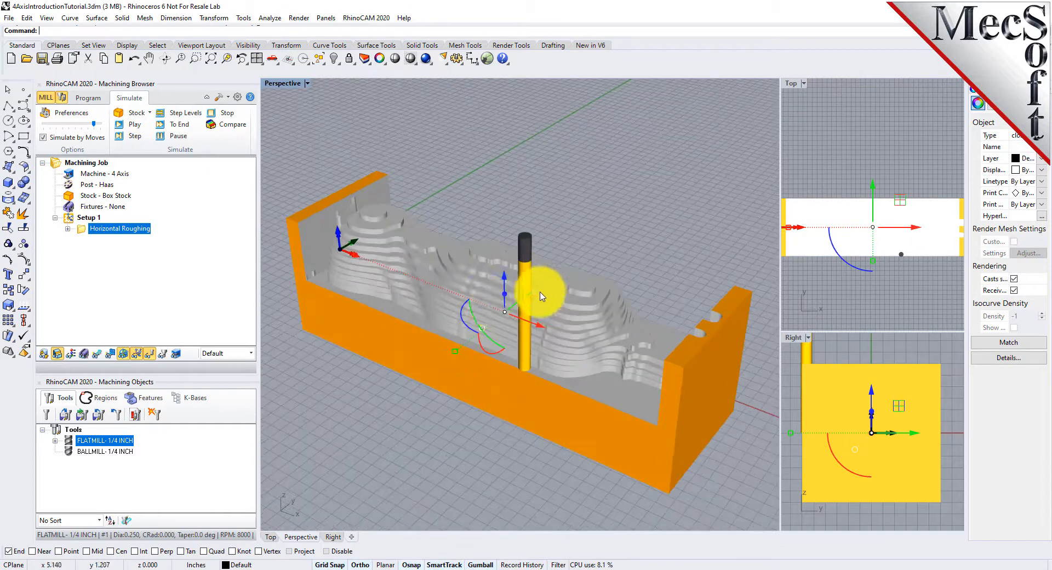
{"action": "left_click", "coordinate": [354, 442]}
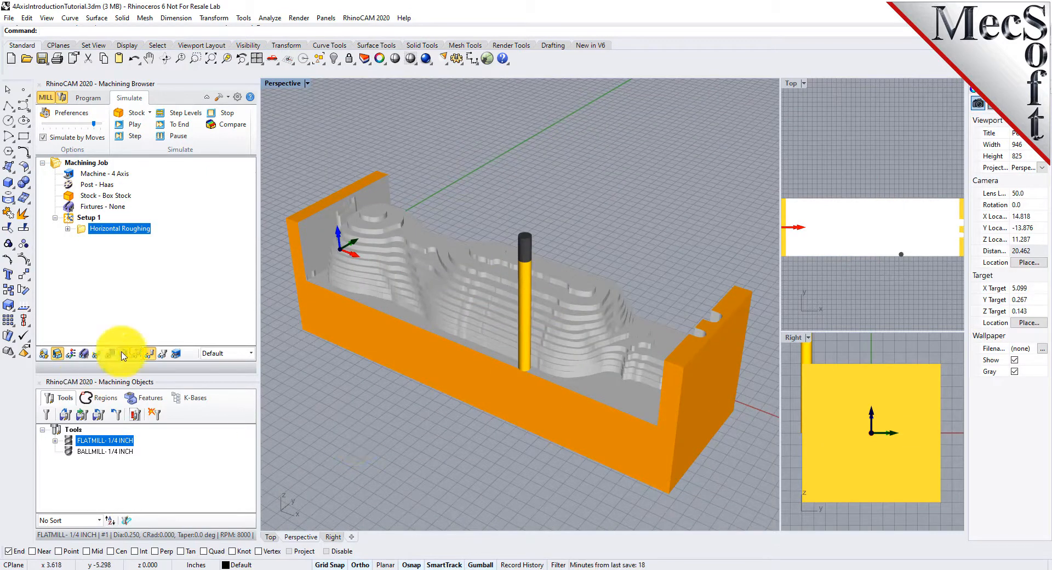
{"action": "left_click", "coordinate": [163, 354]}
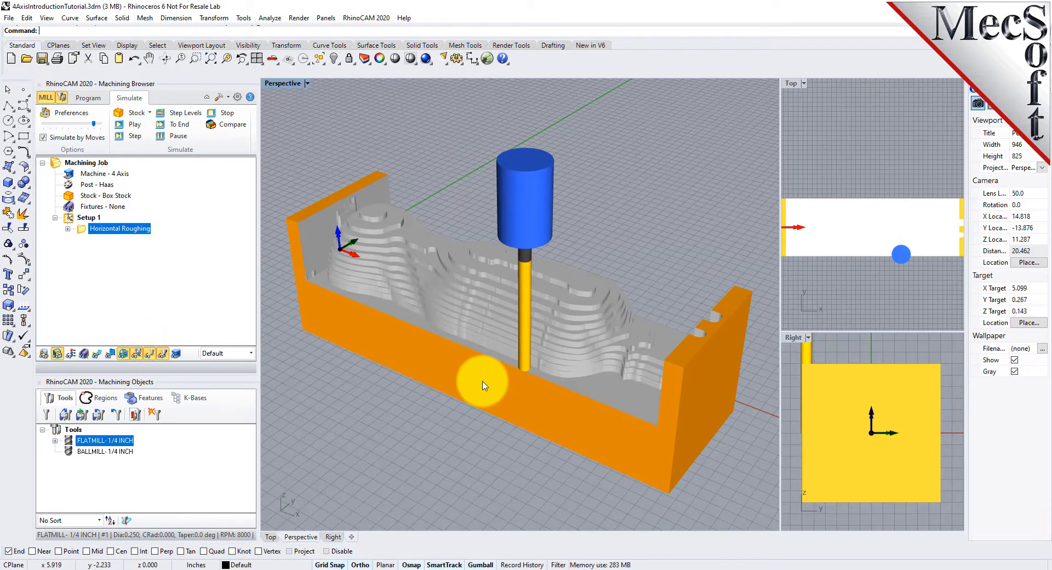
Step: Add a rotate table setup with a counter clockwise table rotation angle of 180
{"action": "left_click", "coordinate": [89, 98]}
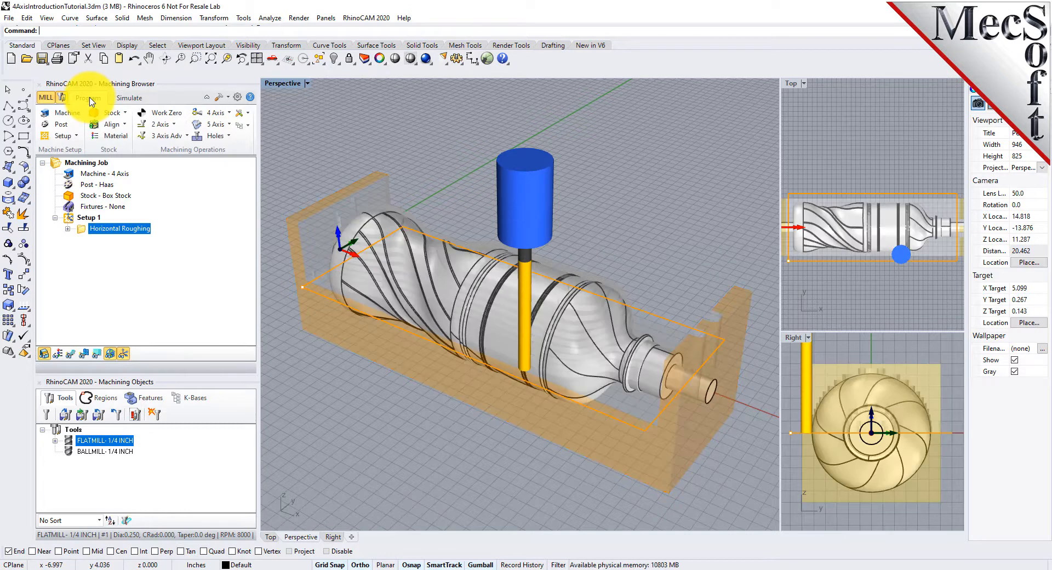
{"action": "left_click", "coordinate": [72, 137]}
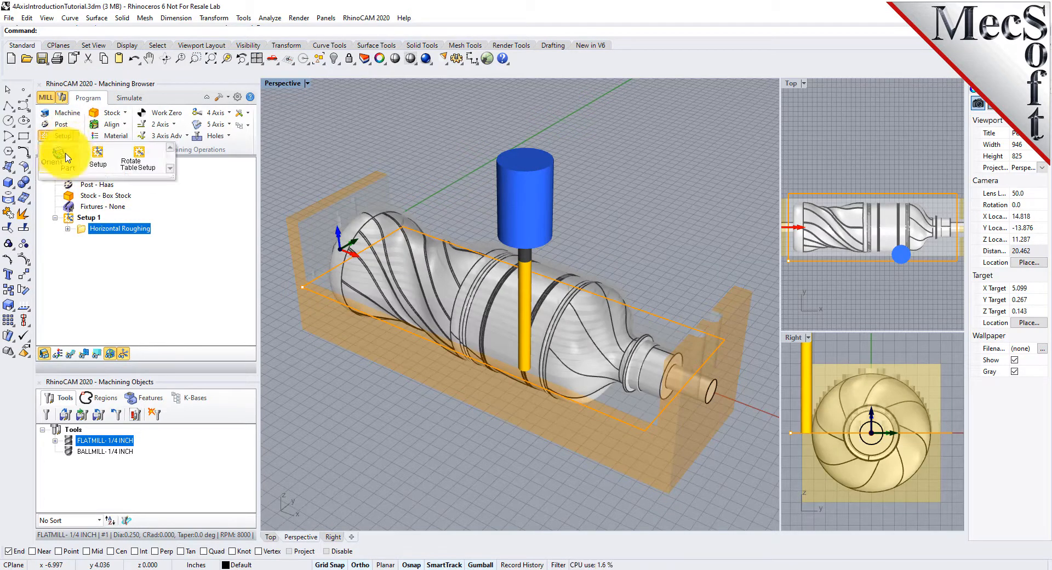
{"action": "left_click", "coordinate": [140, 164]}
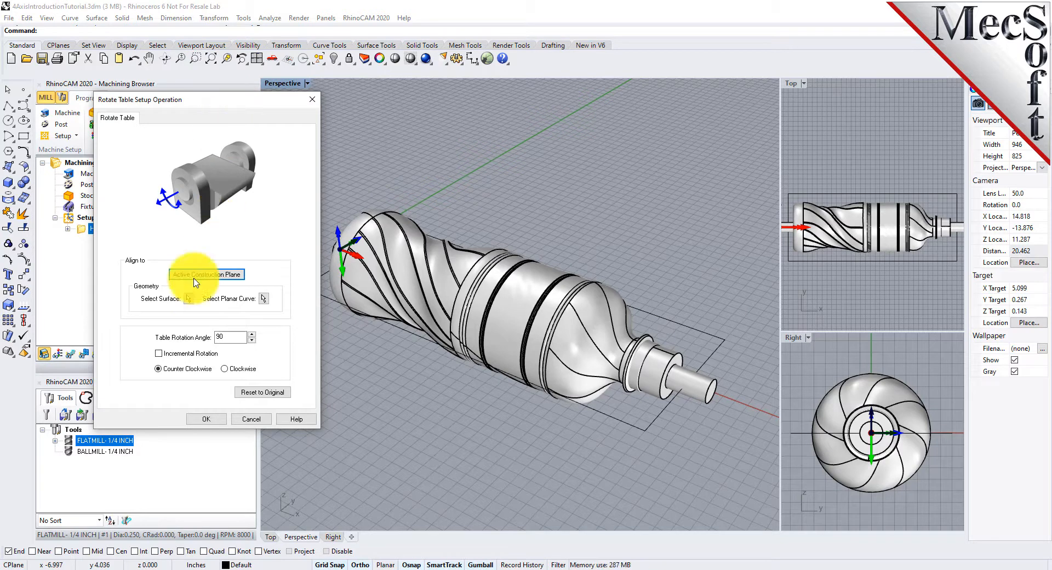
{"action": "double_click", "coordinate": [214, 337]}
{"action": "type", "text": "180"}
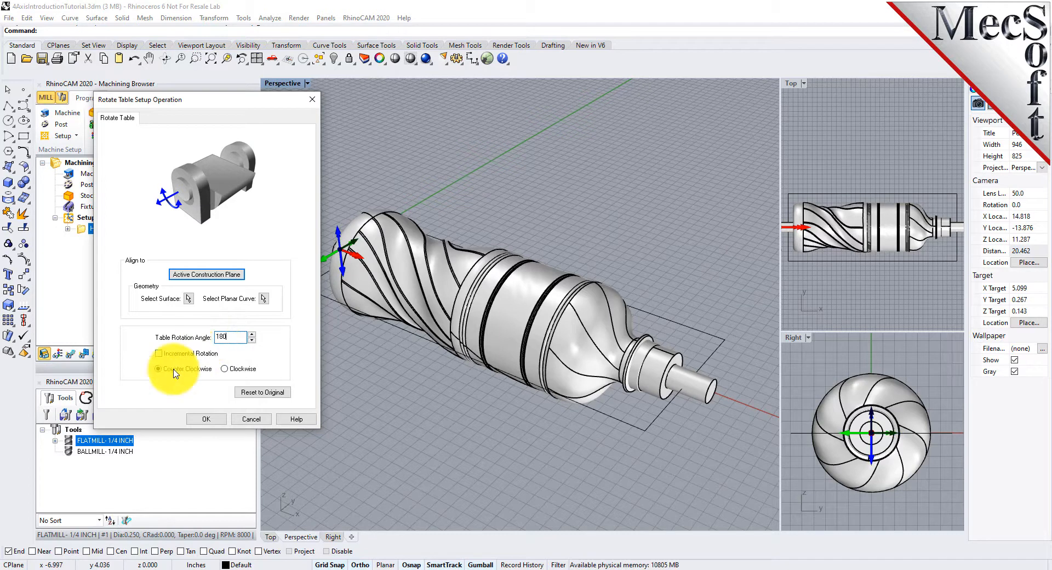
{"action": "left_click", "coordinate": [207, 419]}
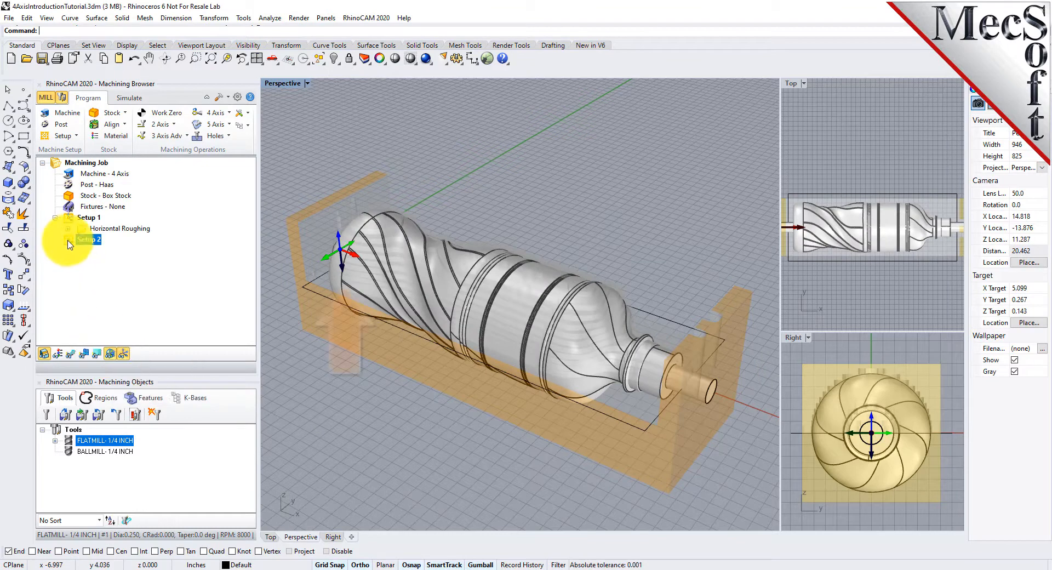
Step: Toggle the coordinate system displays to check the machine axis orientation in Setup 2
{"action": "left_click", "coordinate": [111, 354]}
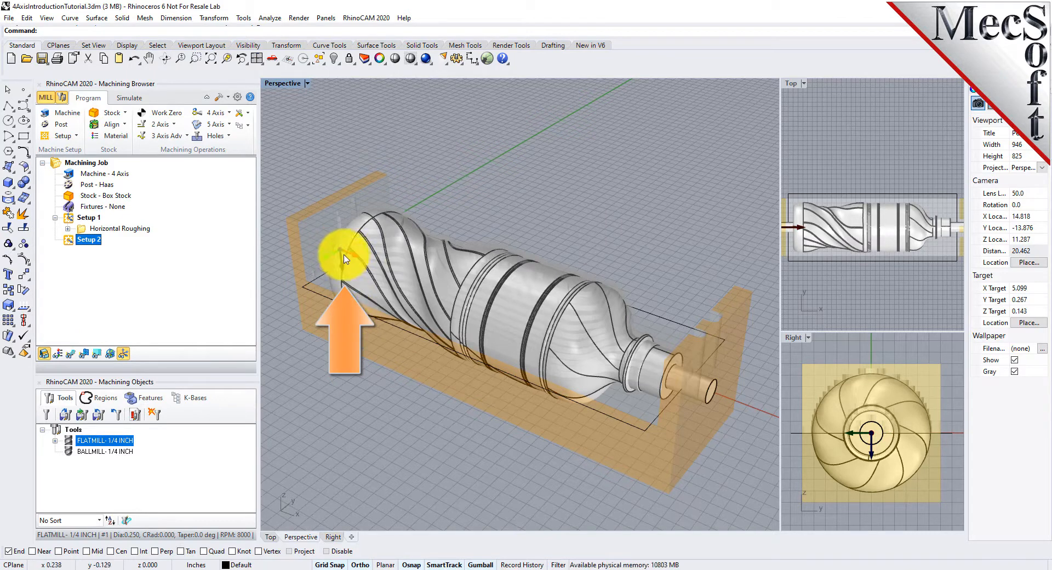
{"action": "left_click", "coordinate": [122, 354]}
{"action": "left_click", "coordinate": [123, 355]}
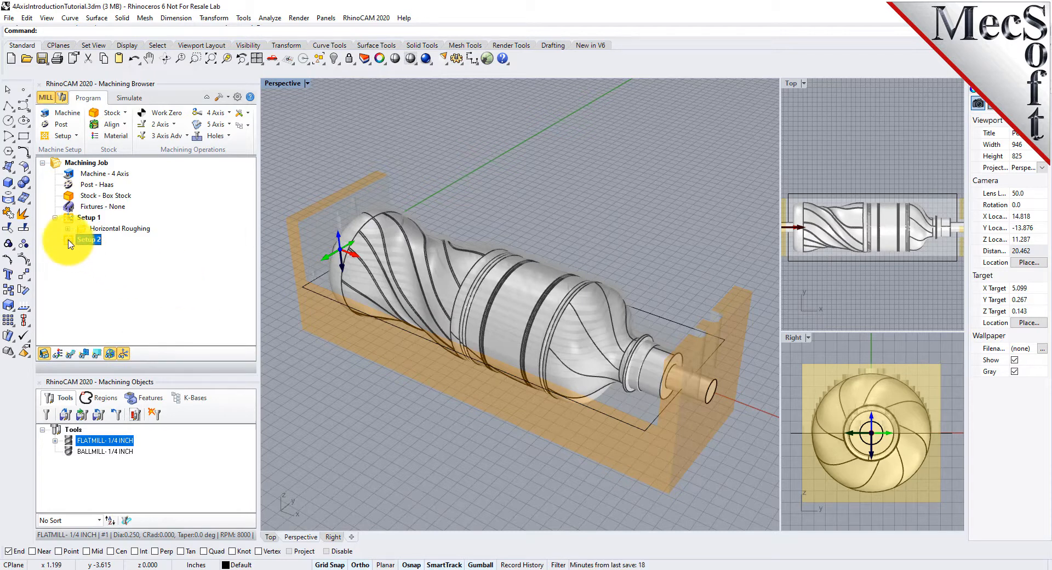
Step: Copy the Horizontal Roughing operation from Setup 1 into Setup 2
{"action": "left_click", "coordinate": [86, 231]}
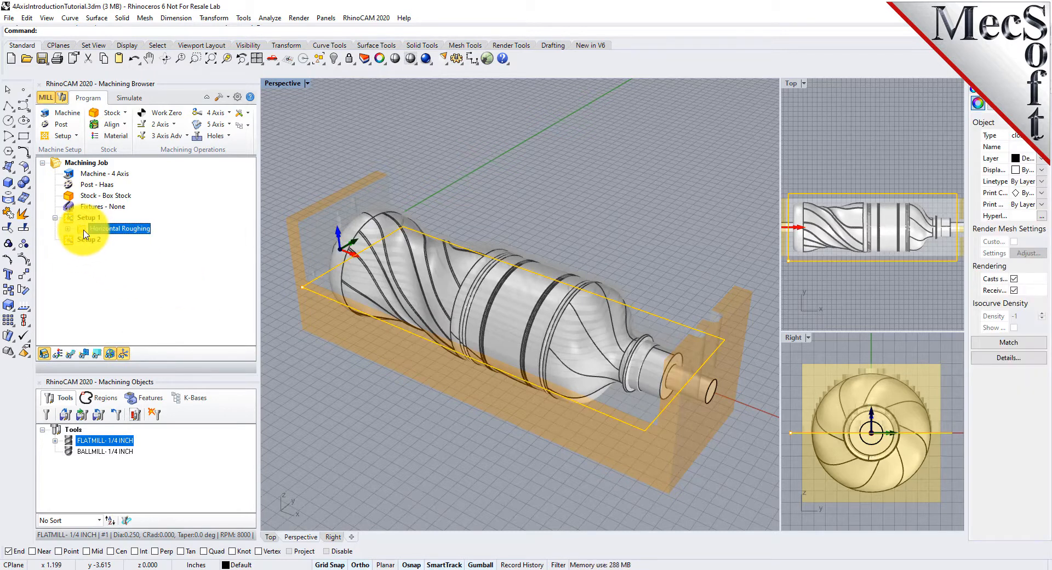
{"action": "right_click", "coordinate": [132, 234]}
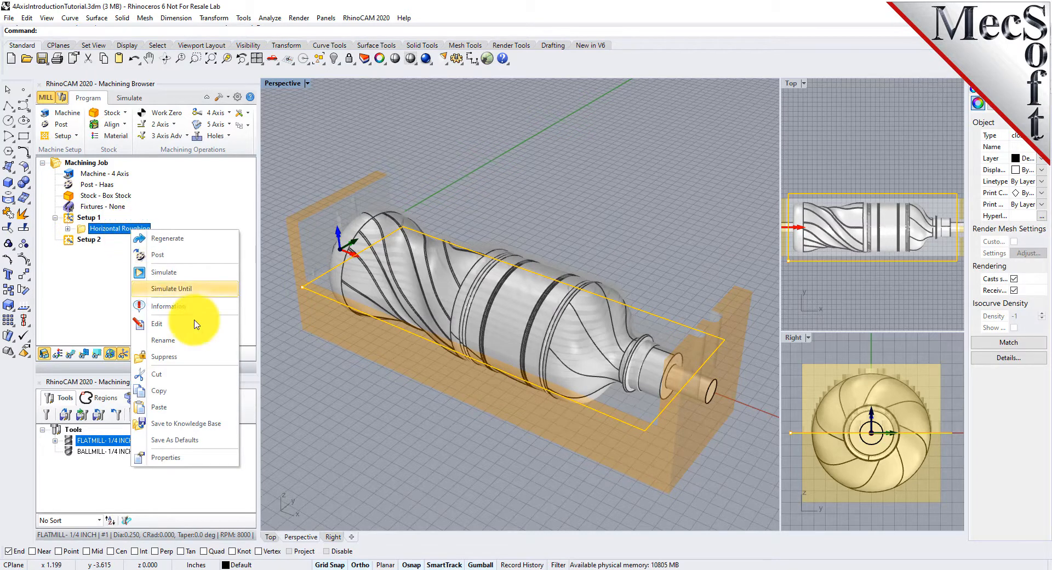
{"action": "left_click", "coordinate": [164, 391]}
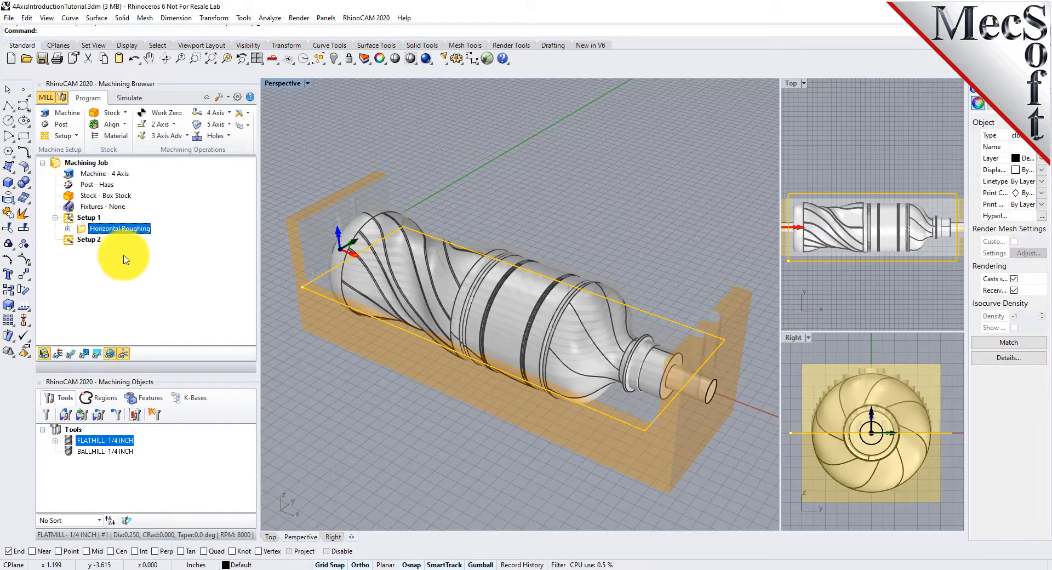
{"action": "left_click", "coordinate": [87, 239]}
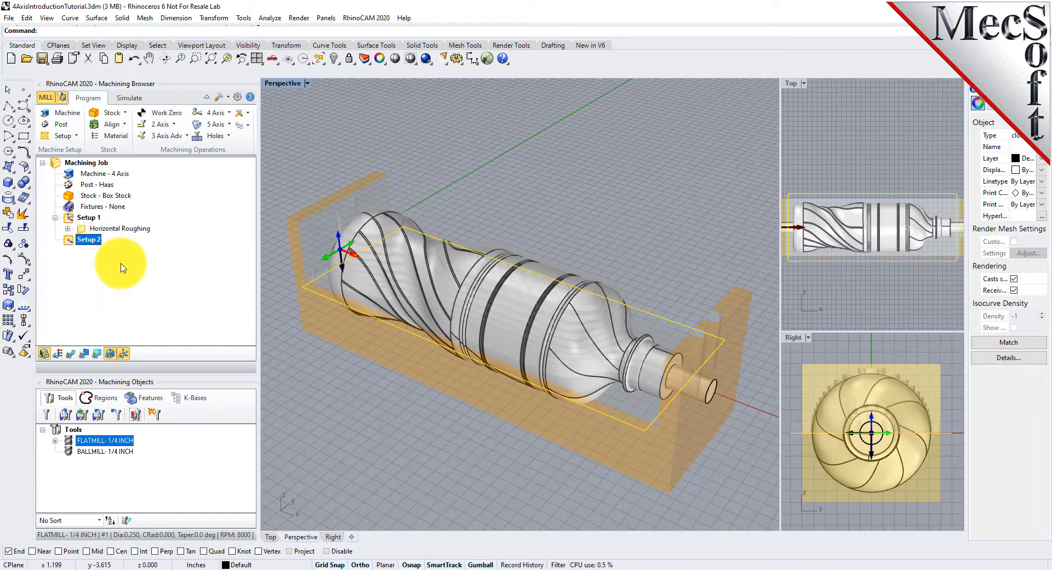
{"action": "right_click", "coordinate": [94, 240]}
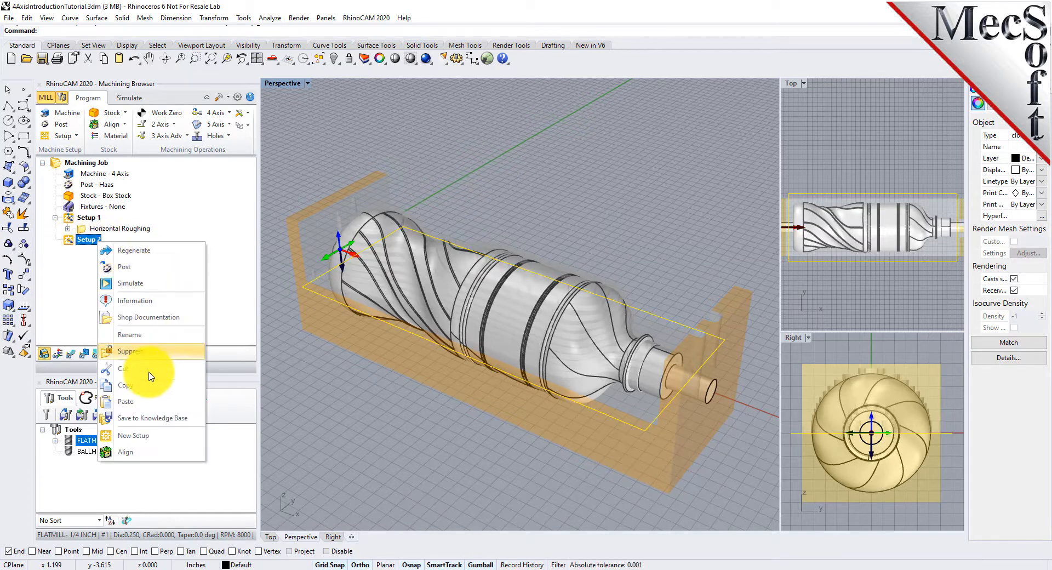
{"action": "left_click", "coordinate": [140, 403]}
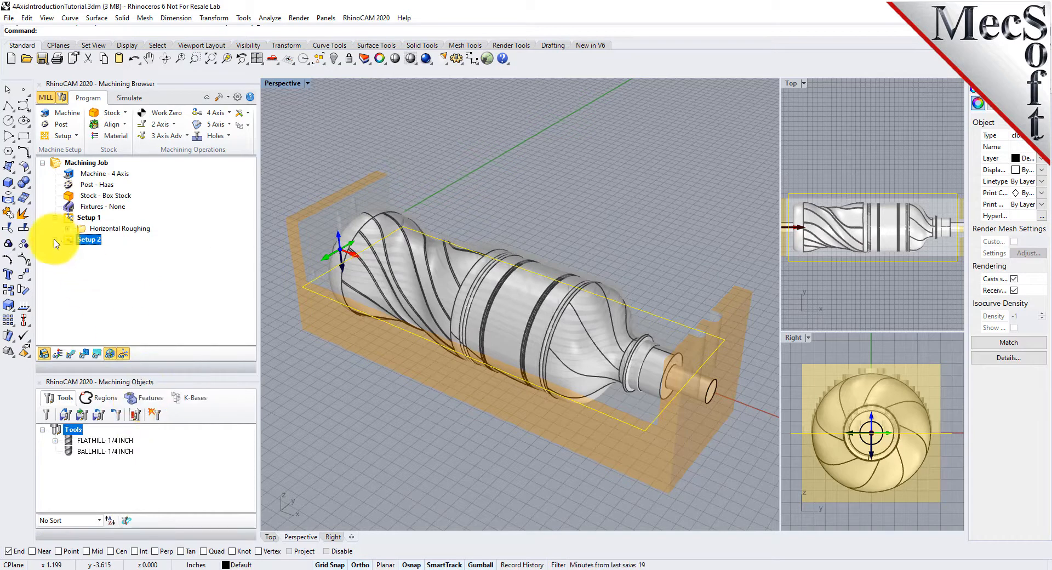
Step: Regenerate the copied Horizontal Roughing operation in Setup 2
{"action": "left_click", "coordinate": [117, 250]}
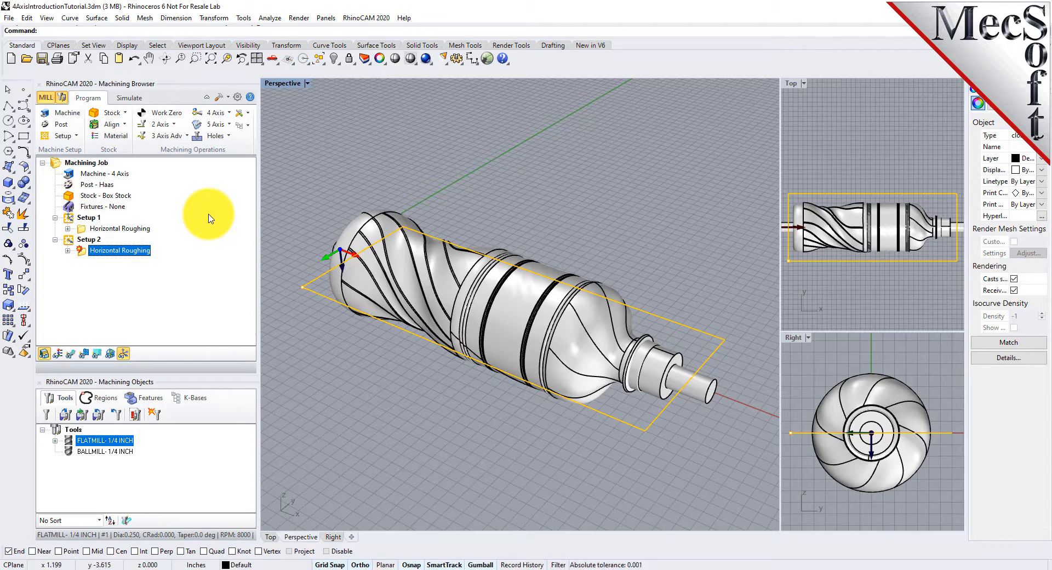
{"action": "right_click", "coordinate": [138, 253]}
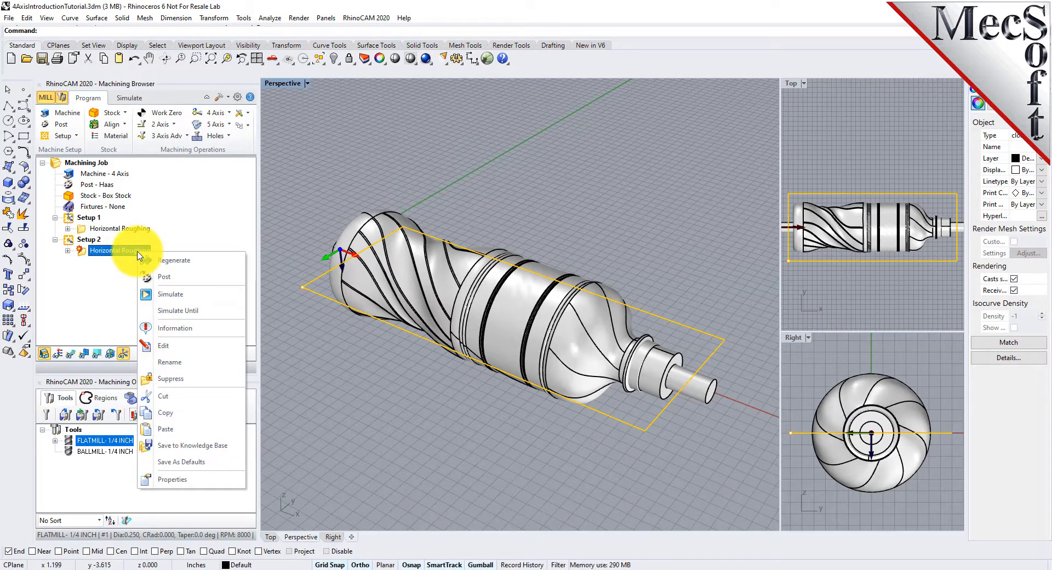
{"action": "left_click", "coordinate": [222, 267]}
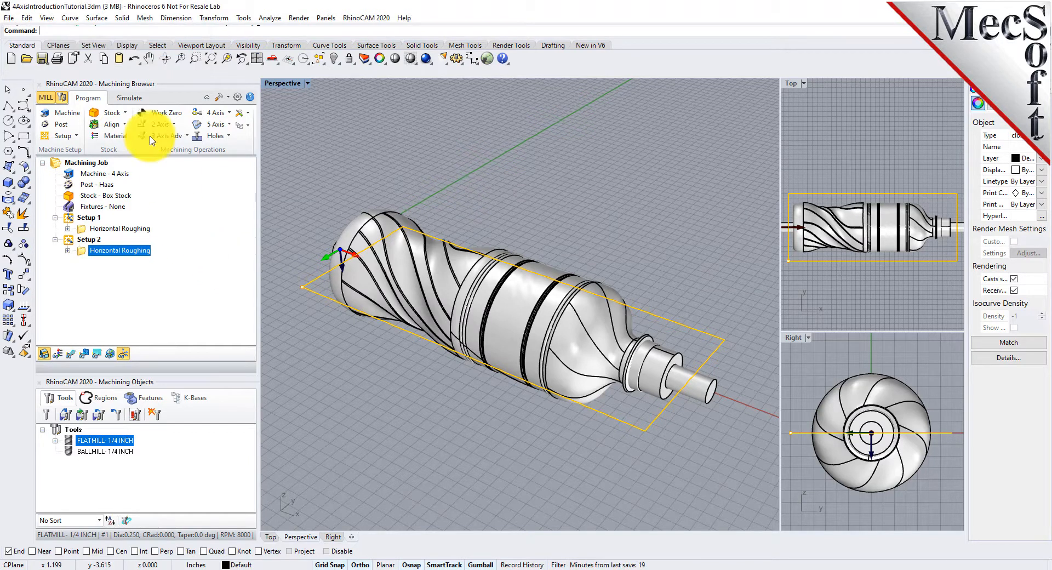
Step: Simulate the Setup 2 horizontal roughing and inspect the cut stock from below and above
{"action": "left_click", "coordinate": [130, 98]}
{"action": "left_click", "coordinate": [135, 126]}
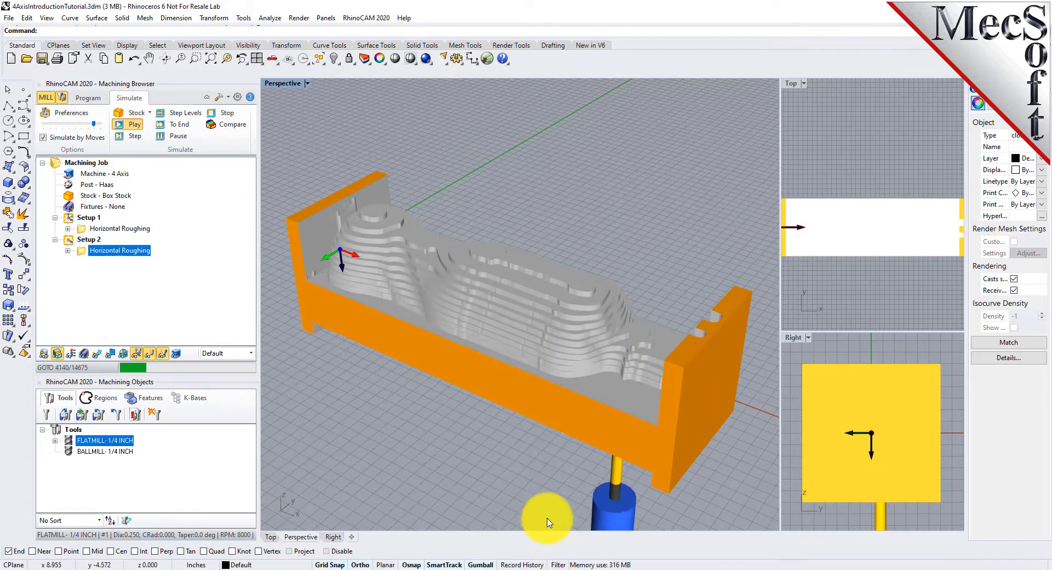
{"action": "right_click_drag", "start_coordinate": [444, 484], "coordinate": [566, 384]}
{"action": "scroll", "coordinate": [519, 298], "scroll_direction": "up", "scroll_amount": 7}
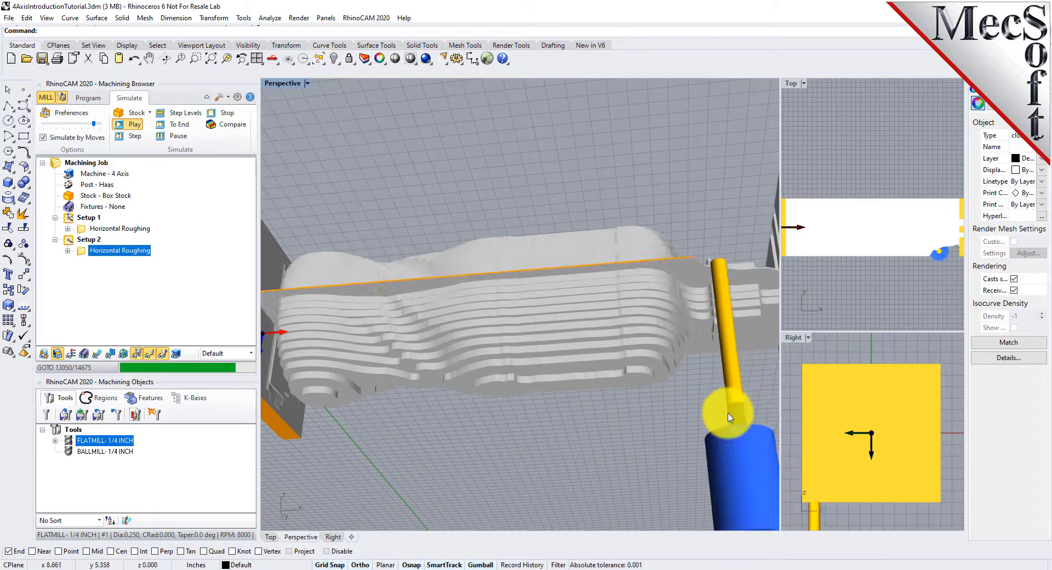
{"action": "right_click_drag", "start_coordinate": [695, 280], "coordinate": [651, 388]}
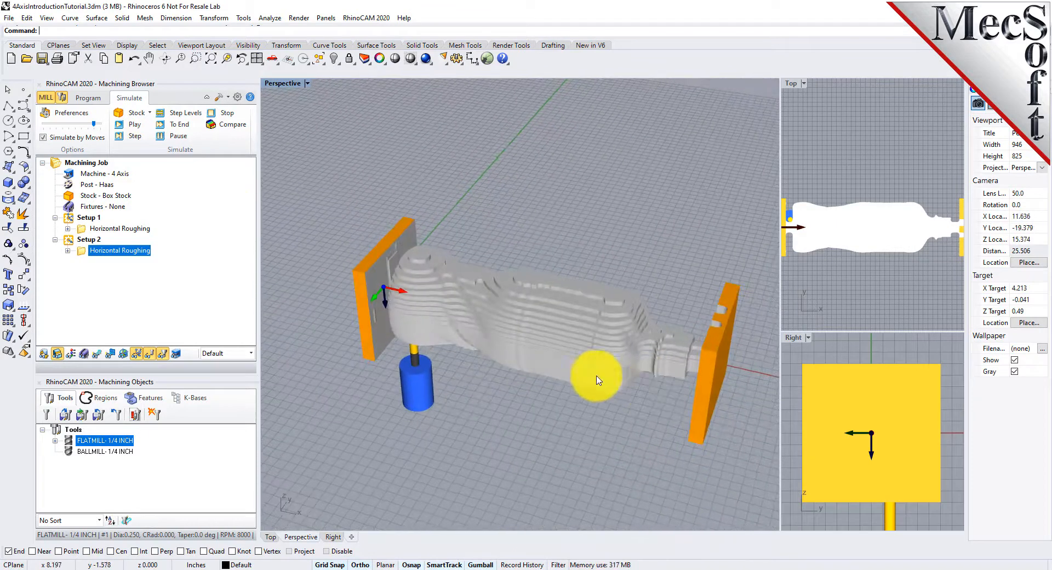
Step: Add another rotate table setup with a counter clockwise table rotation angle of 0
{"action": "left_click", "coordinate": [88, 97]}
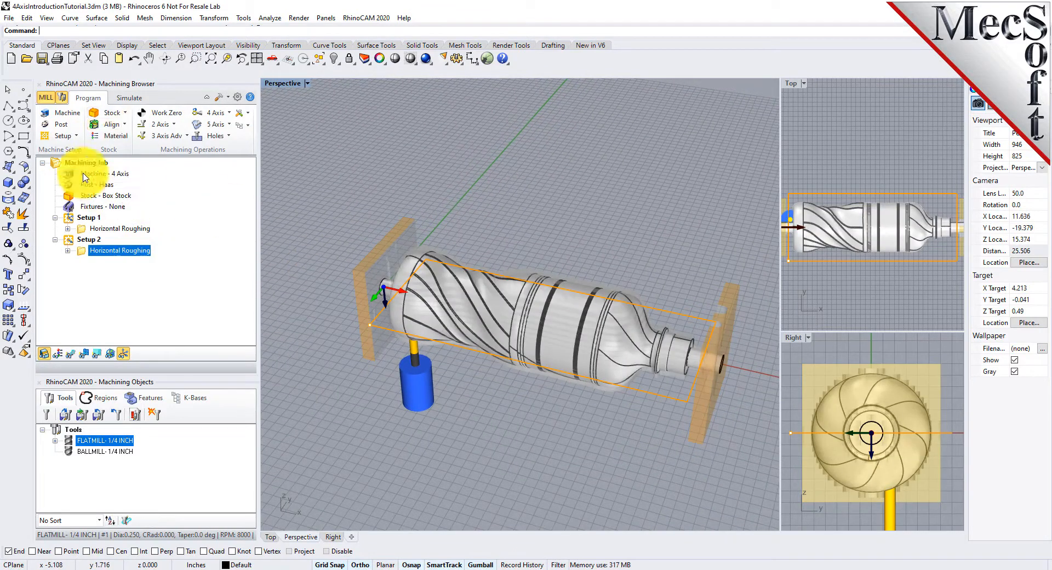
{"action": "left_click", "coordinate": [76, 135]}
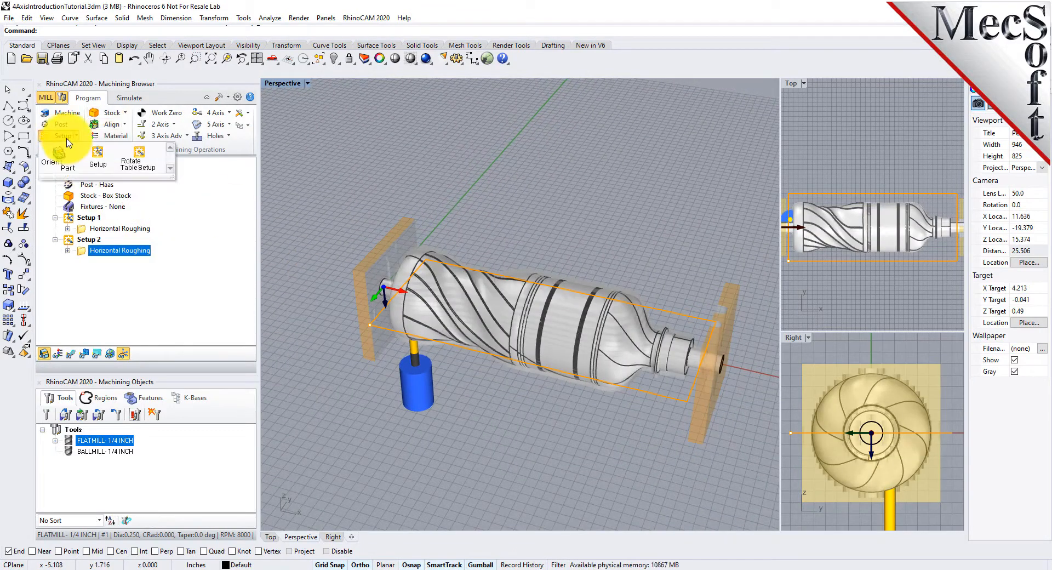
{"action": "left_click", "coordinate": [151, 173]}
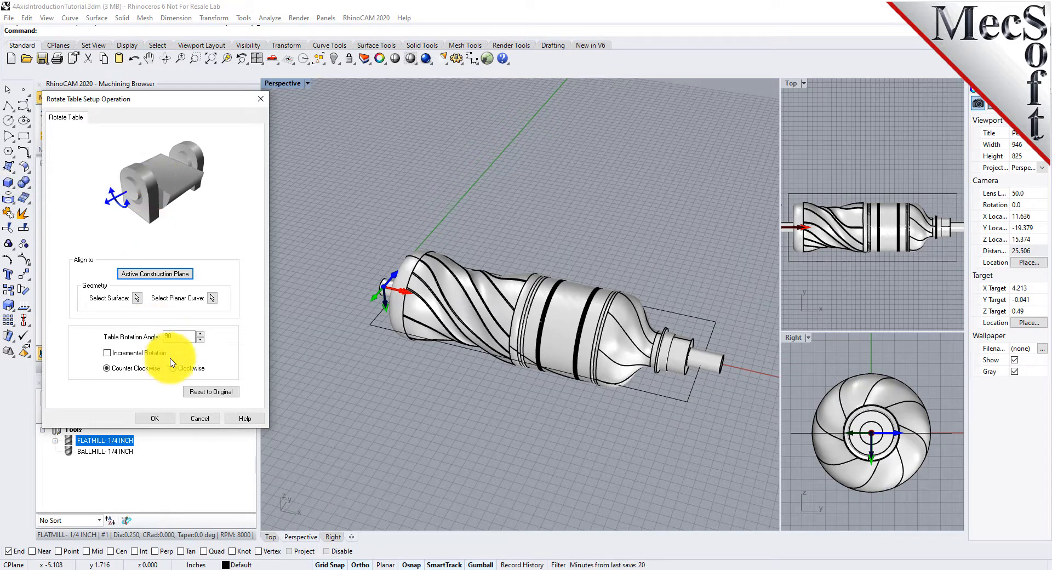
{"action": "left_click_drag", "start_coordinate": [180, 336], "coordinate": [152, 337]}
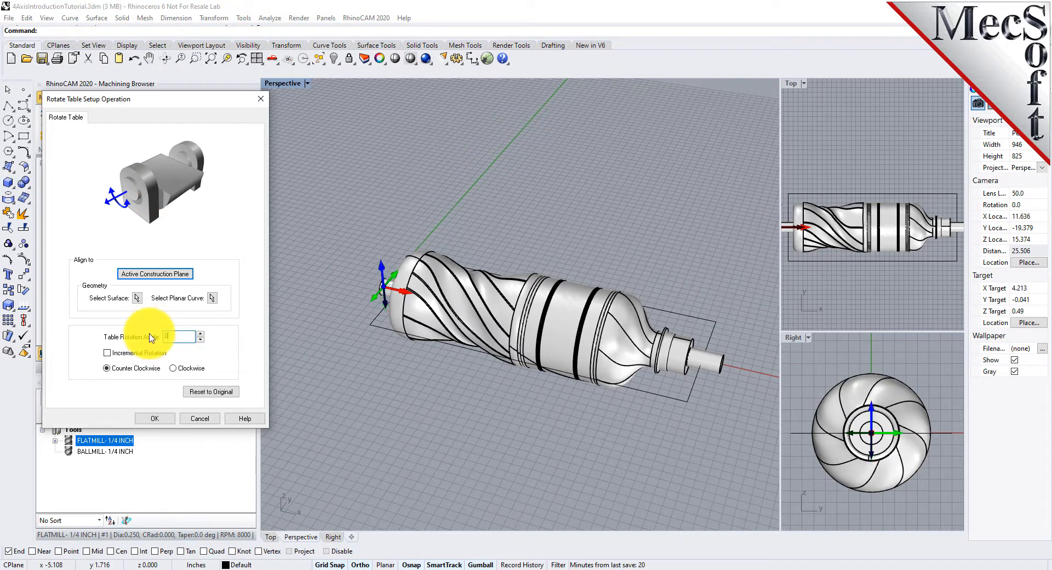
{"action": "left_click", "coordinate": [160, 419]}
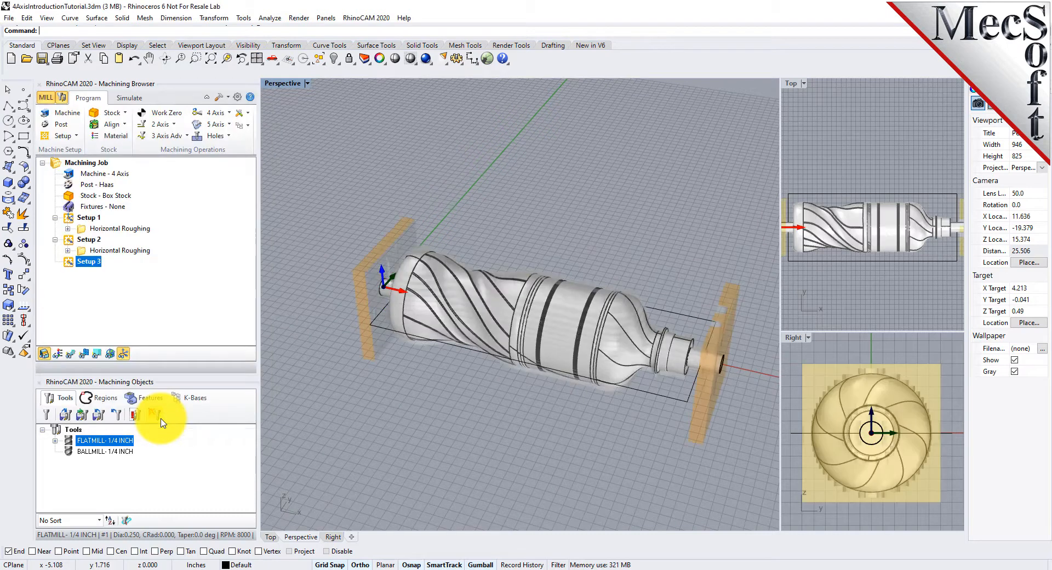